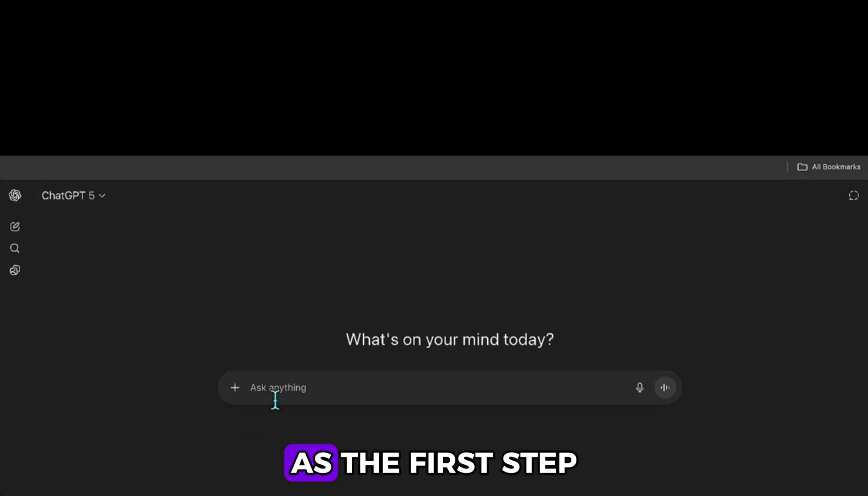
Step: Send the kids' channel prompt to ChatGPT and select the 'Numbers at the Market' idea from the five returned
{"action": "type", "text": "I want to create a YouTube channel for kids. Suggest 5 ideas for an animated educational video. The main characters should be a little boy or girl, a mother and an animal."}
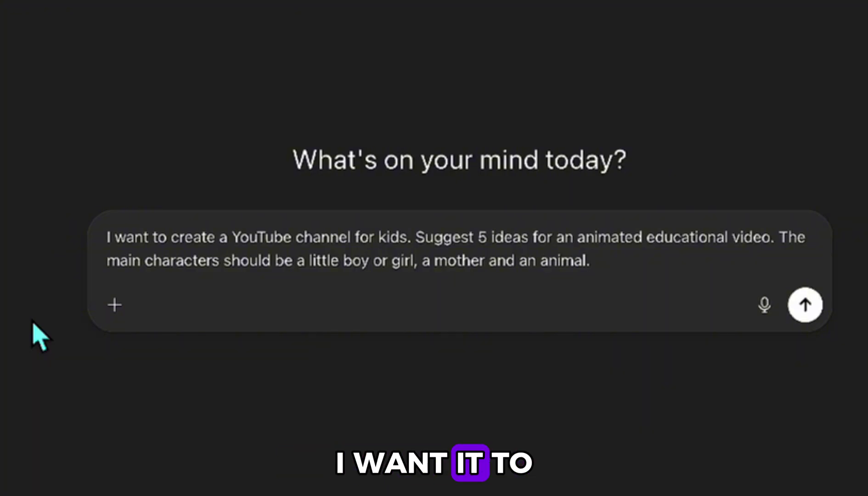
{"action": "left_click", "coordinate": [798, 313]}
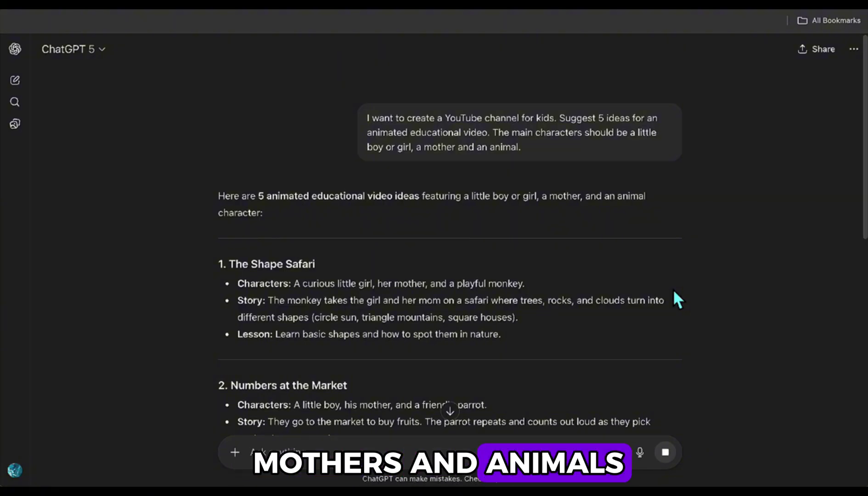
{"action": "scroll", "coordinate": [674, 291], "scroll_direction": "down", "scroll_amount": 2}
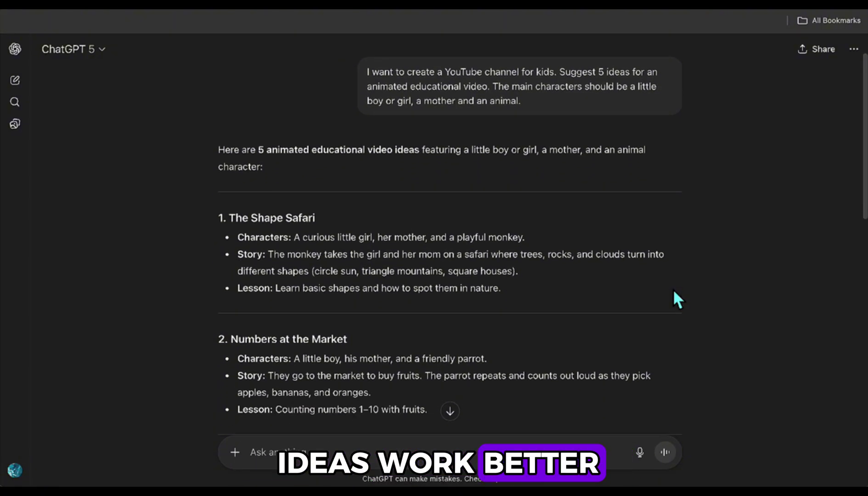
{"action": "scroll", "coordinate": [673, 291], "scroll_direction": "down", "scroll_amount": 3}
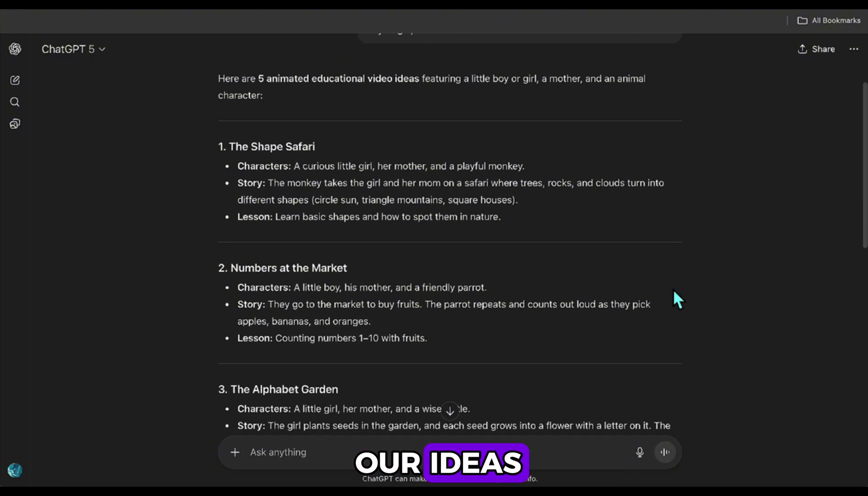
{"action": "scroll", "coordinate": [674, 299], "scroll_direction": "down", "scroll_amount": 12}
{"action": "scroll", "coordinate": [671, 291], "scroll_direction": "down", "scroll_amount": 3}
{"action": "scroll", "coordinate": [753, 315], "scroll_direction": "up", "scroll_amount": 13}
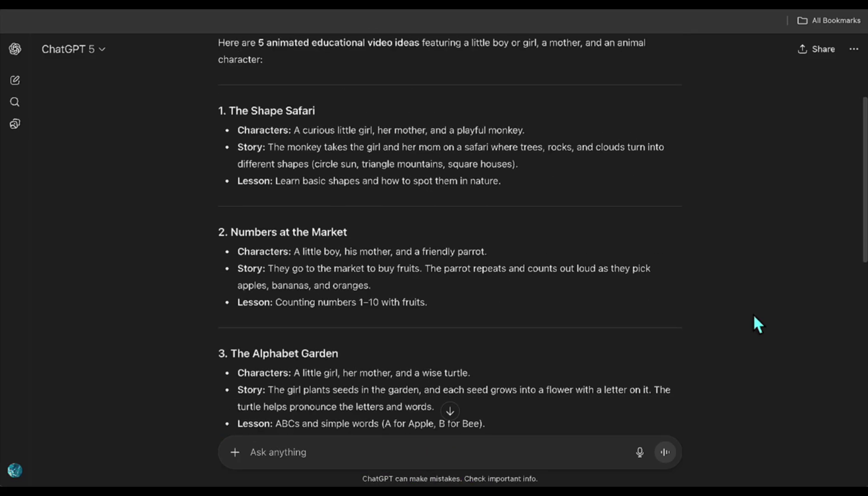
{"action": "left_click_drag", "start_coordinate": [219, 232], "coordinate": [456, 304]}
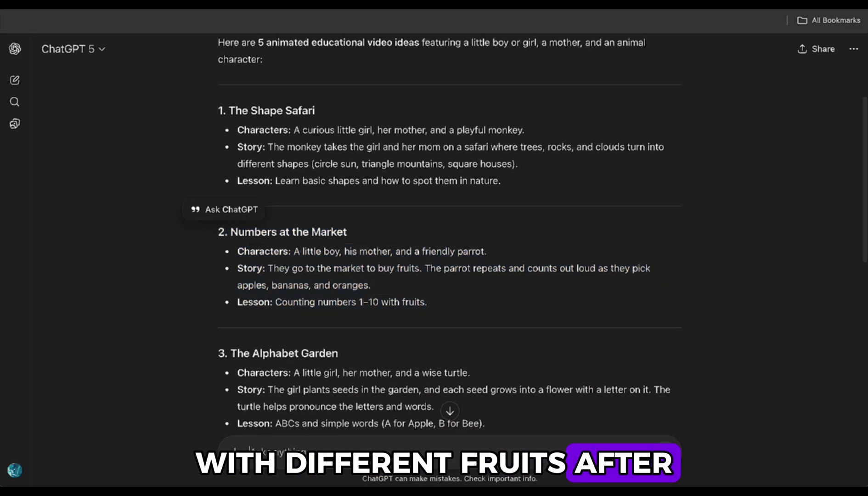
Step: Send the script prompt with (x) replaced by 2, then read the voiceover, dialogue and counting song
{"action": "type", "text": "Write a short script for the idea number (x) with voiceover, dialogue, and simple song lyrics."}
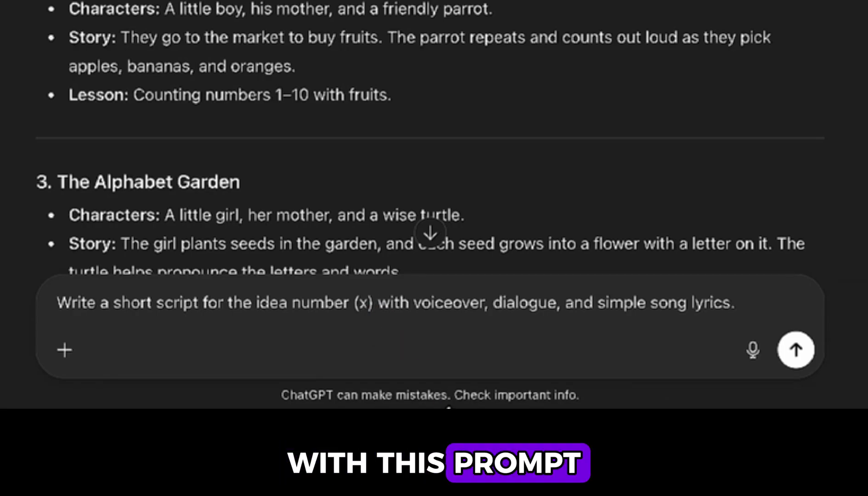
{"action": "double_click", "coordinate": [366, 302]}
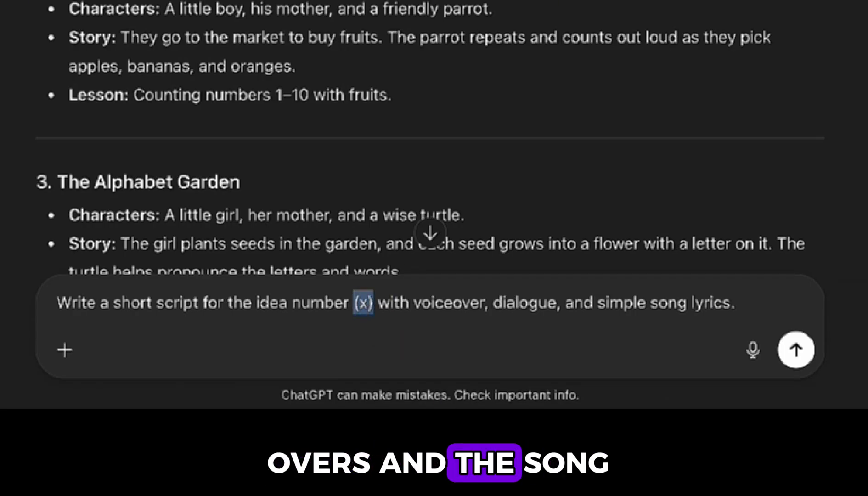
{"action": "key", "text": "BackSpace"}
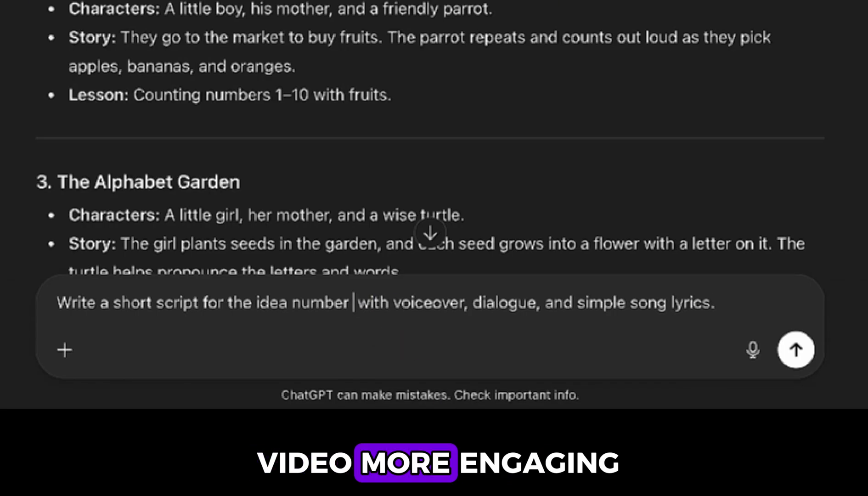
{"action": "type", "text": "2"}
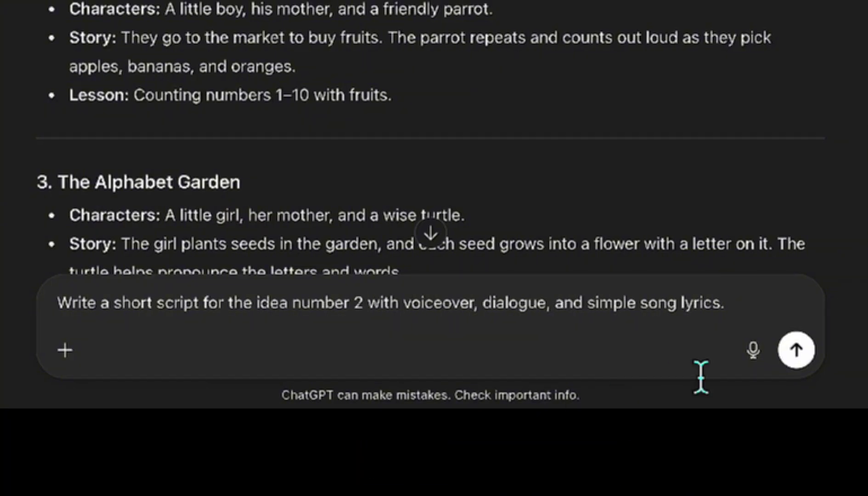
{"action": "left_click", "coordinate": [796, 350]}
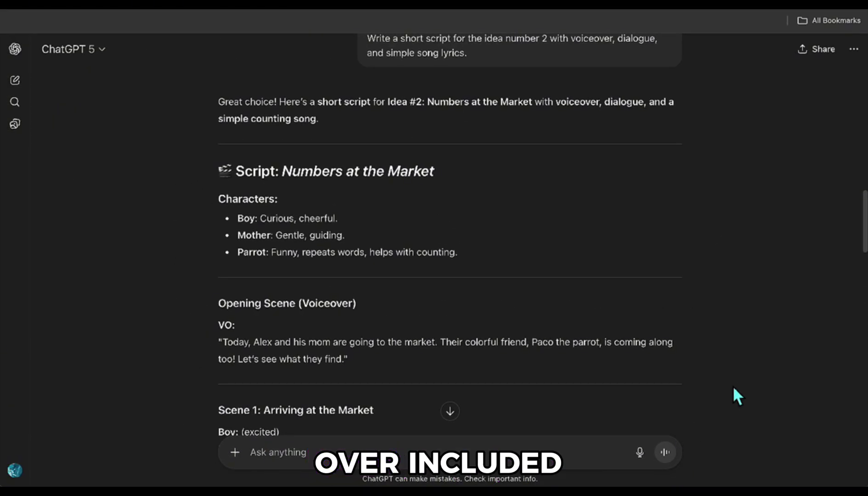
{"action": "scroll", "coordinate": [733, 385], "scroll_direction": "down", "scroll_amount": 3}
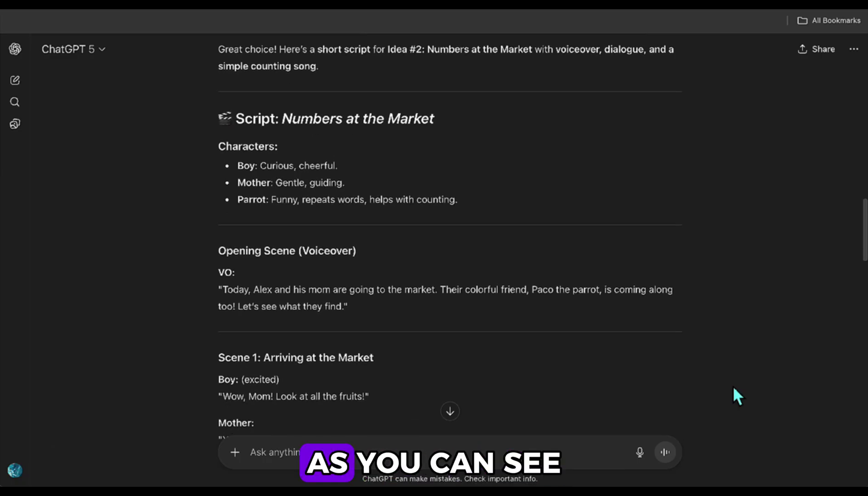
{"action": "scroll", "coordinate": [457, 248], "scroll_direction": "down", "scroll_amount": 3}
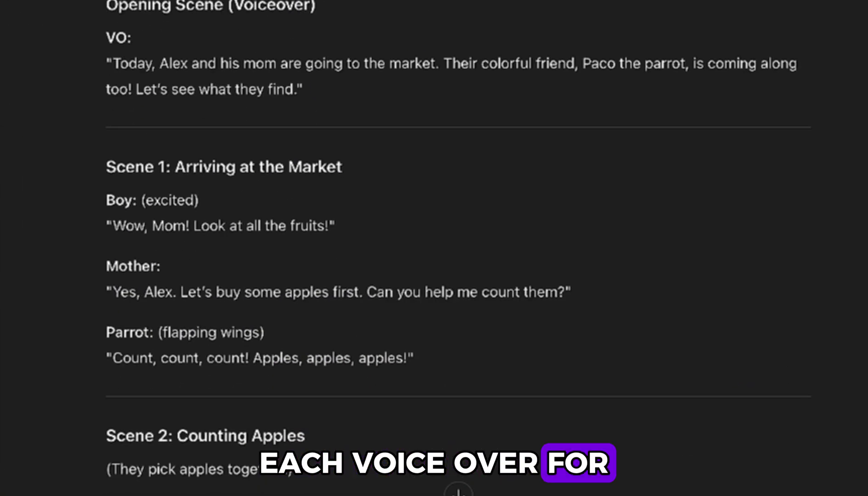
{"action": "scroll", "coordinate": [458, 248], "scroll_direction": "down", "scroll_amount": 5}
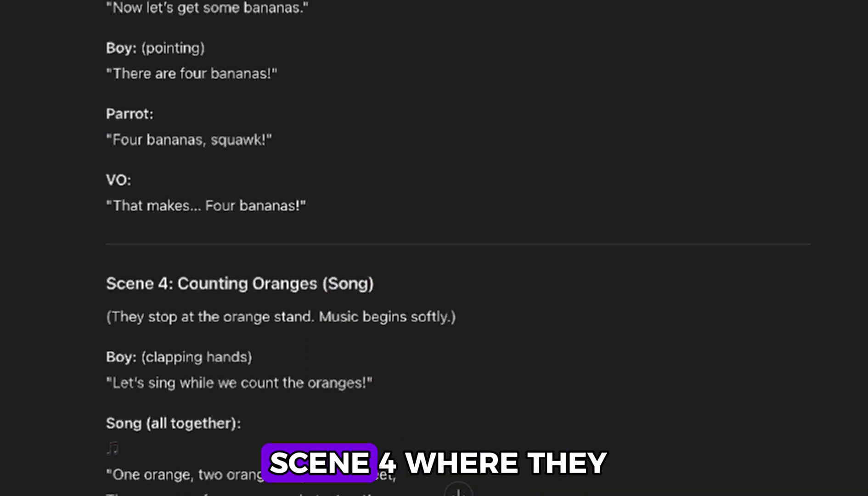
{"action": "scroll", "coordinate": [458, 248], "scroll_direction": "down", "scroll_amount": 6}
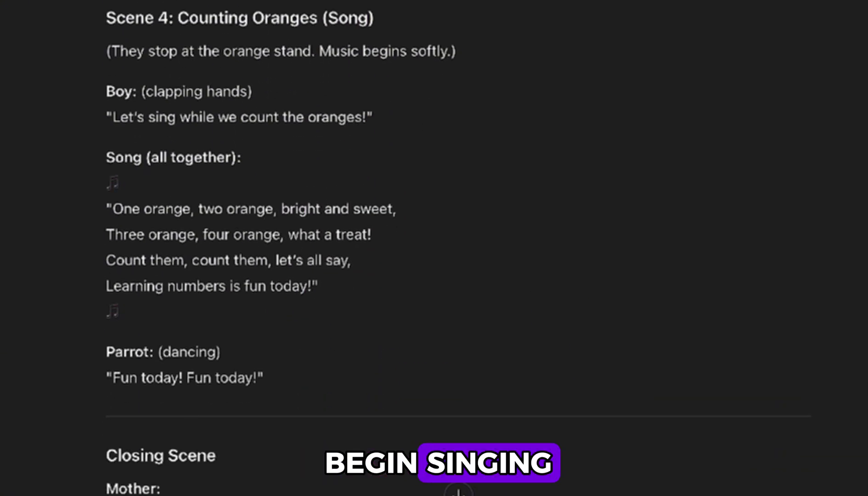
{"action": "scroll", "coordinate": [457, 248], "scroll_direction": "down", "scroll_amount": 3}
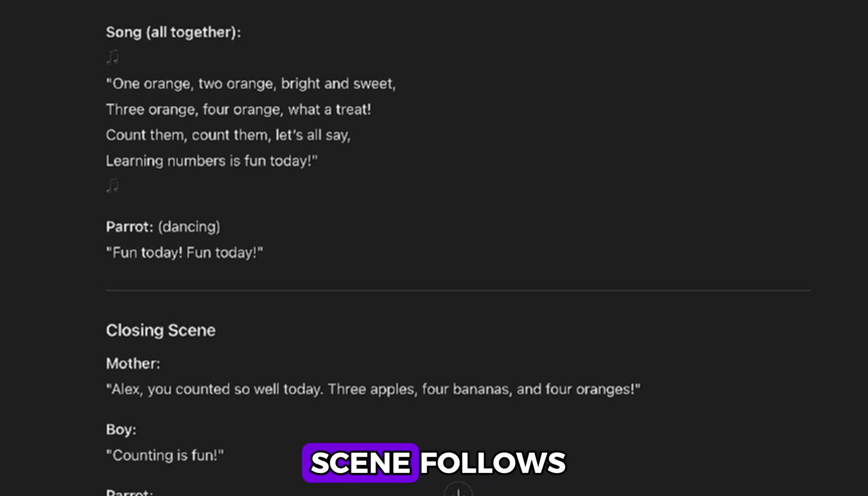
{"action": "scroll", "coordinate": [458, 248], "scroll_direction": "down", "scroll_amount": 3}
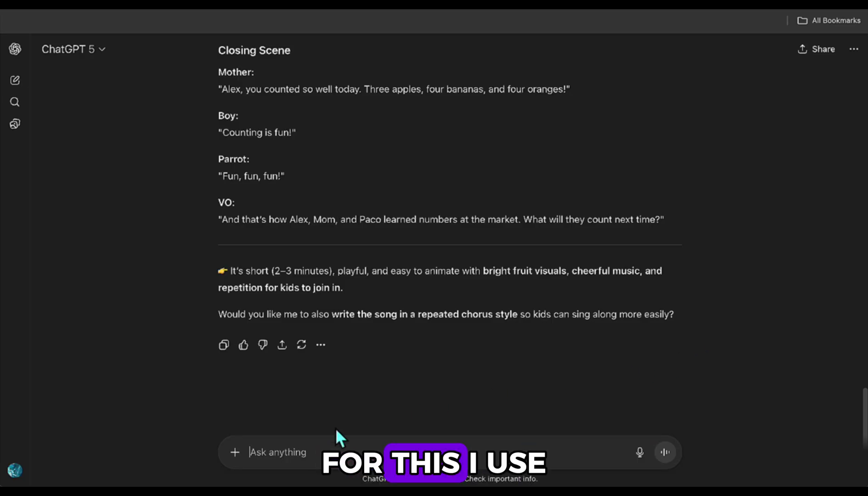
Step: Send the 10-detailed-scenes prompt and scroll through Scenes 1–10 of the breakdown
{"action": "type", "text": "Create 10 detailed scenes for a children’s educational video based on the story above. For each scene, describe the events clearly, including character actions, background, setting, and mood. Make the content colorful, fun, and engaging for kids by using bright visuals and positive emotions. The goal is to teach in a simple and easy-to-understand way."}
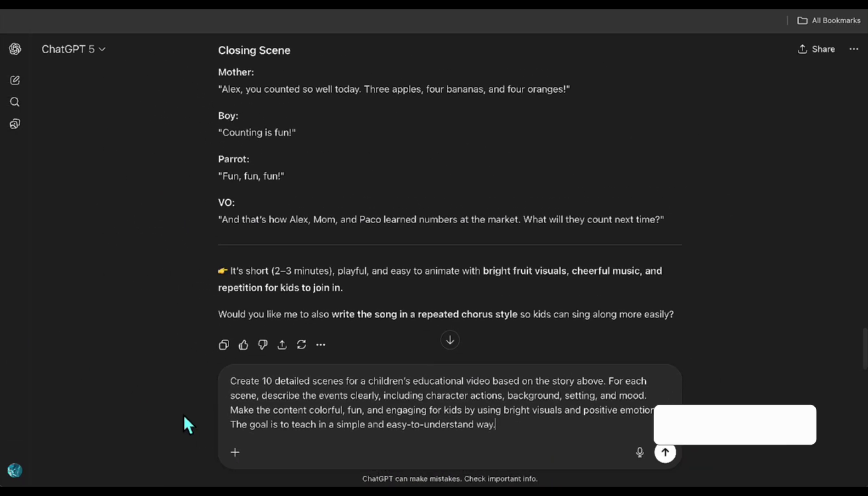
{"action": "key", "text": "Return"}
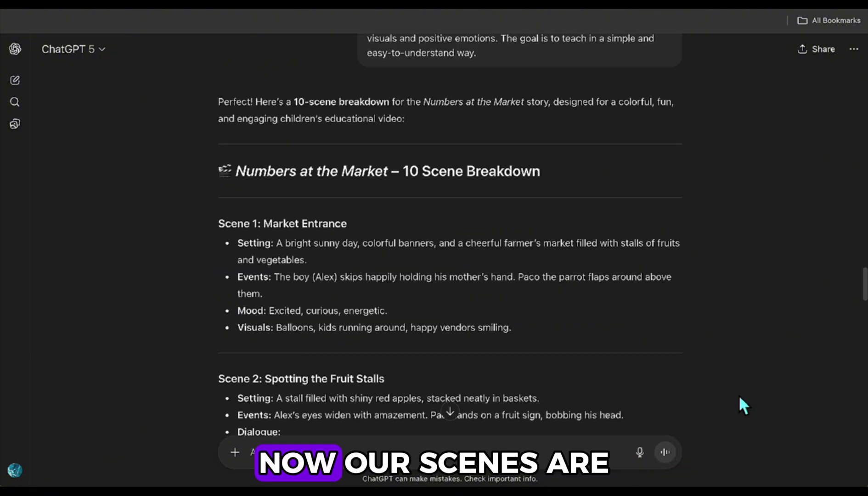
{"action": "scroll", "coordinate": [739, 397], "scroll_direction": "down", "scroll_amount": 10}
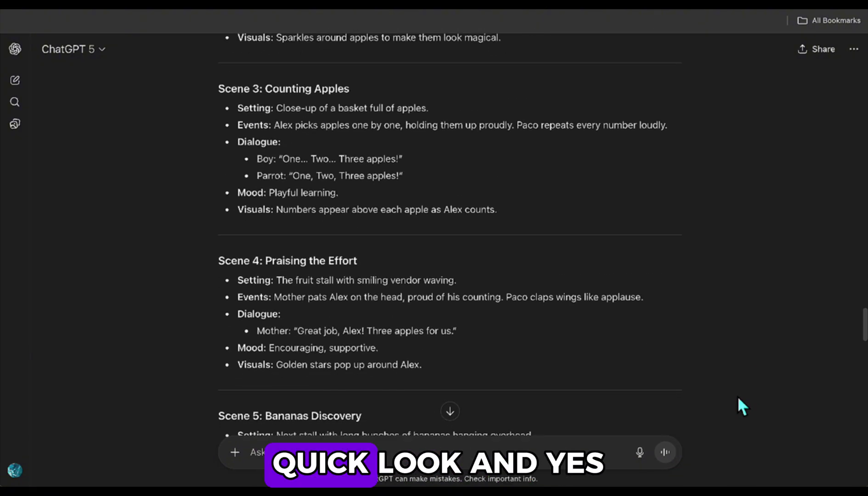
{"action": "scroll", "coordinate": [737, 398], "scroll_direction": "down", "scroll_amount": 10}
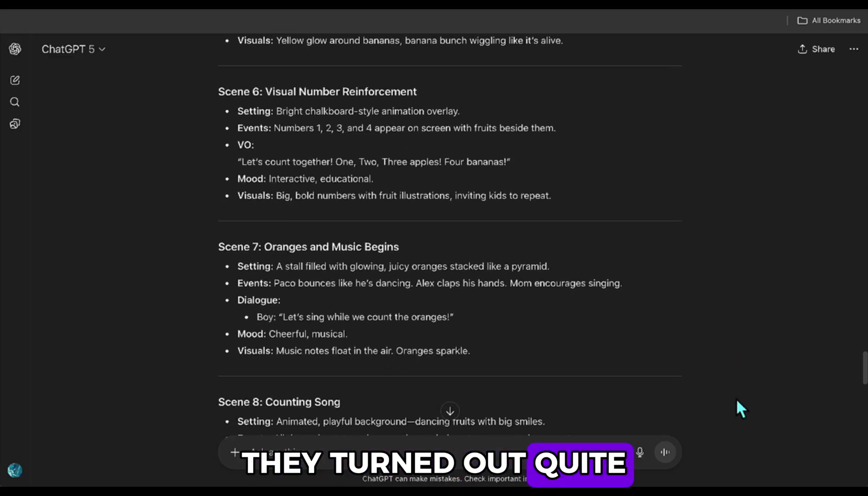
{"action": "scroll", "coordinate": [737, 401], "scroll_direction": "down", "scroll_amount": 10}
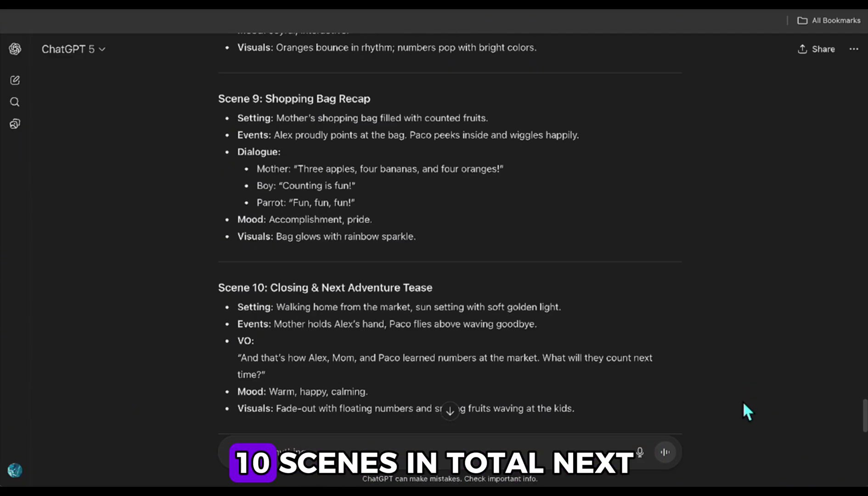
{"action": "scroll", "coordinate": [743, 403], "scroll_direction": "down", "scroll_amount": 5}
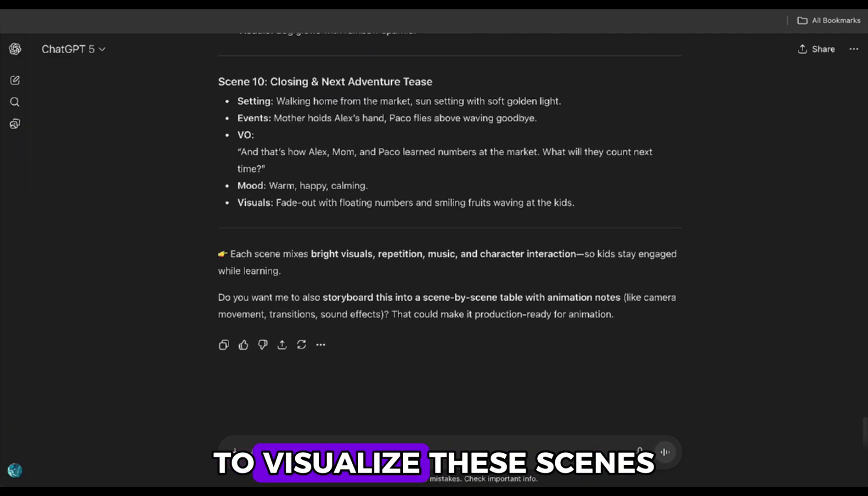
{"action": "type", "text": "Based on the scenes above, create a detailed image prompt for each scene. These prompts should be written for an AI image generator and must: Use a 3D Pixar-style animation. Include friendly, child-appealing characters. Feature bright colors, cheerful emotions, and playful, kid-friendly details. Clearly describe the setting, background, character actions, and overall mood. Convey a safe, cozy, and educational atmosphere for young children. At the end of every prompt, add this phrase: Pixar-inspired 3D style, ultra-high definition, detailed 3D textures, vivid colors, natural and dynamic lighting, crystal clarity, radiant highlights, highly realistic details, cinematic look."}
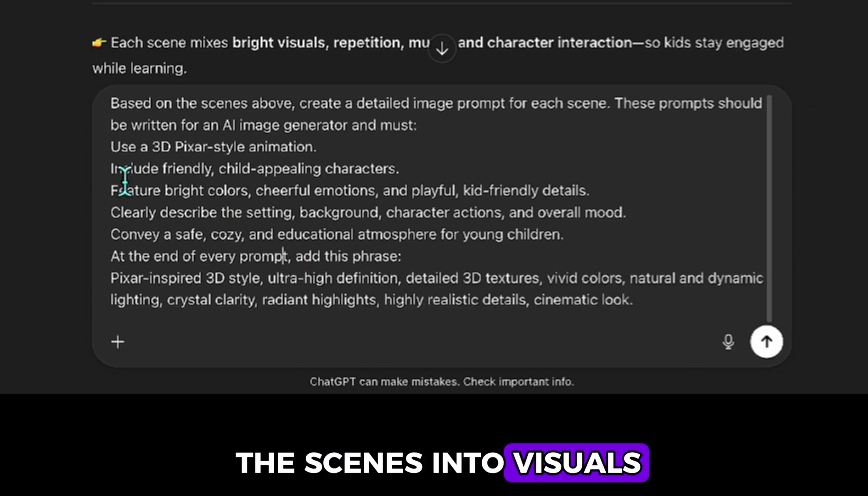
{"action": "left_click", "coordinate": [119, 165]}
{"action": "type", "text": "- "}
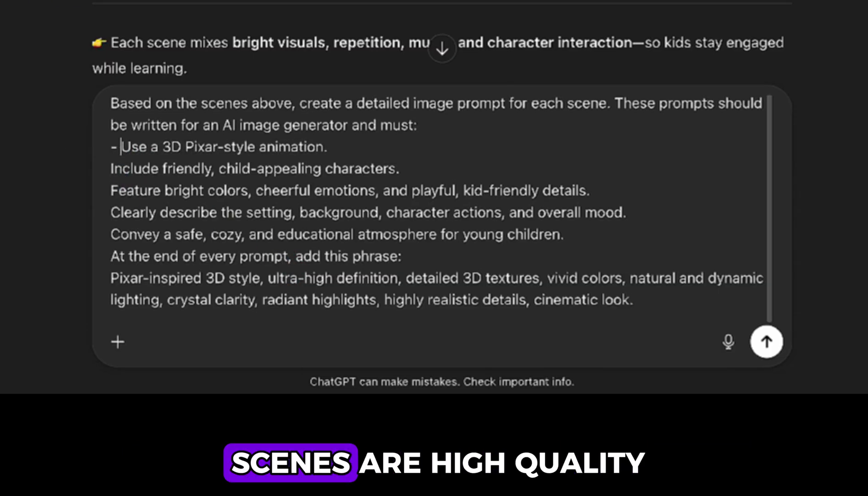
{"action": "type", "text": "- "}
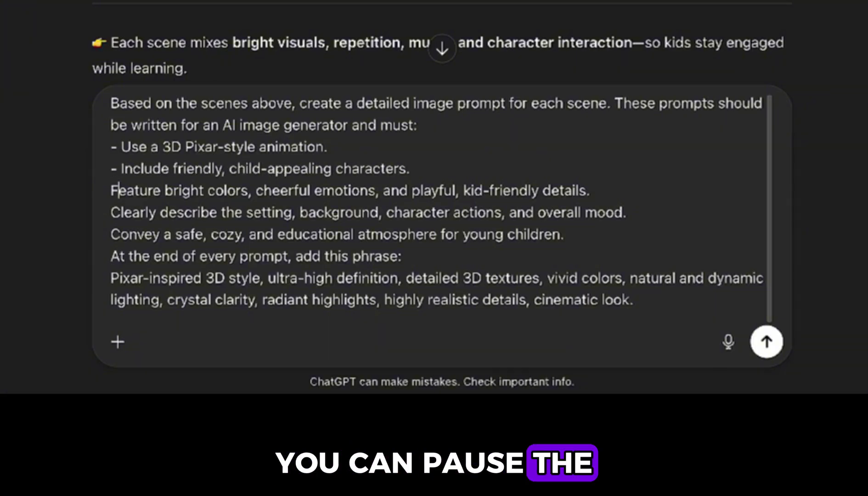
{"action": "type", "text": "-"}
{"action": "left_click", "coordinate": [110, 212]}
{"action": "type", "text": "-"}
{"action": "left_click", "coordinate": [111, 234]}
{"action": "type", "text": "-"}
{"action": "left_click", "coordinate": [634, 299]}
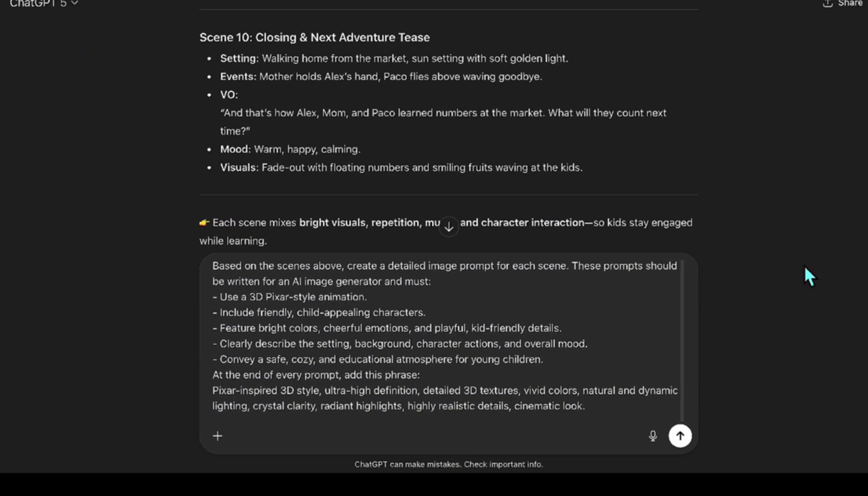
{"action": "key", "text": "Return"}
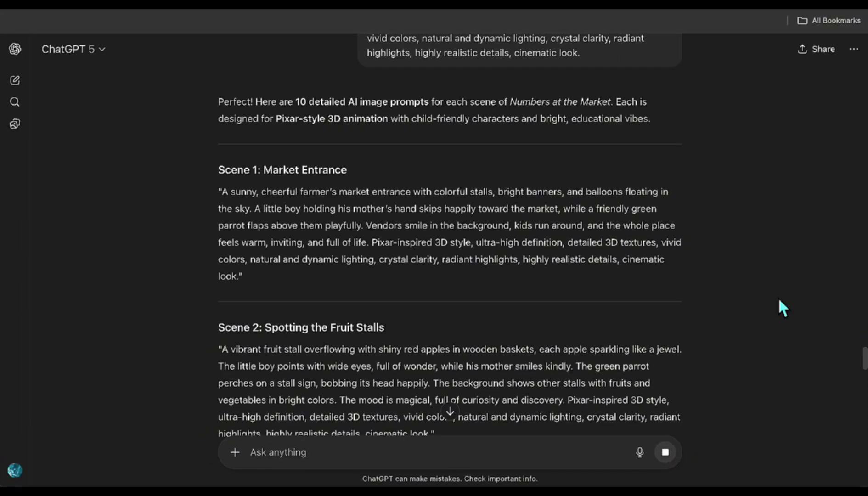
{"action": "scroll", "coordinate": [772, 298], "scroll_direction": "down", "scroll_amount": 5}
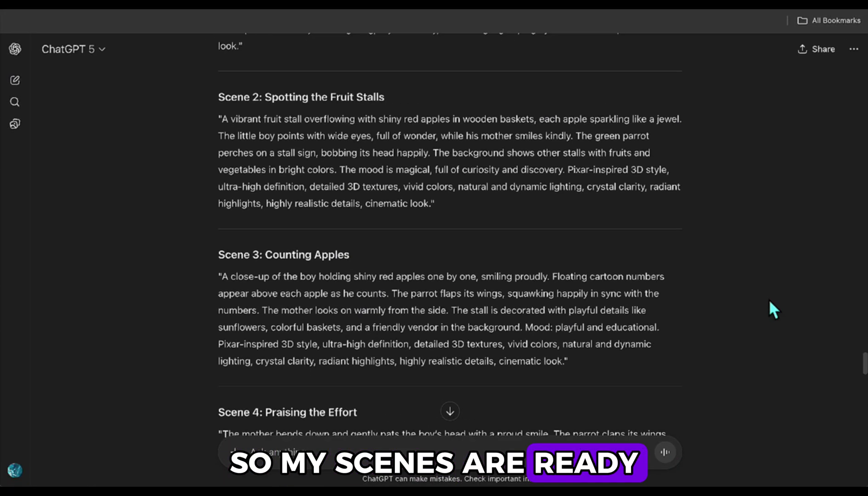
{"action": "scroll", "coordinate": [768, 299], "scroll_direction": "down", "scroll_amount": 10}
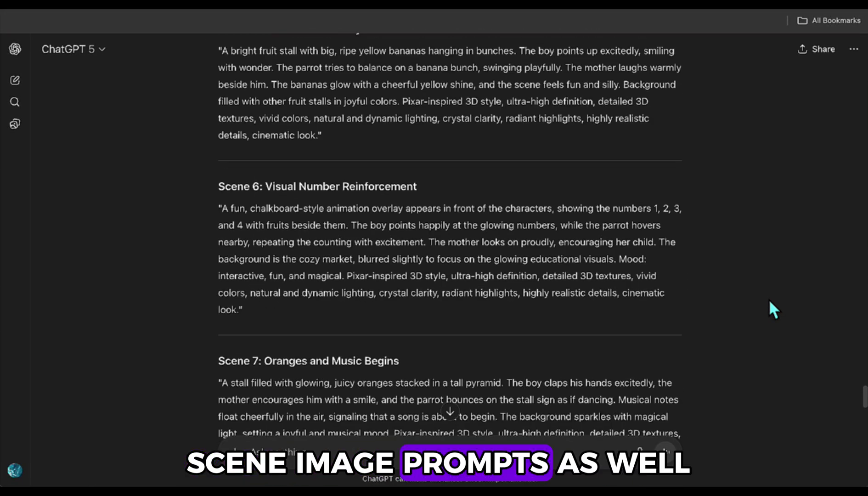
{"action": "scroll", "coordinate": [769, 301], "scroll_direction": "down", "scroll_amount": 10}
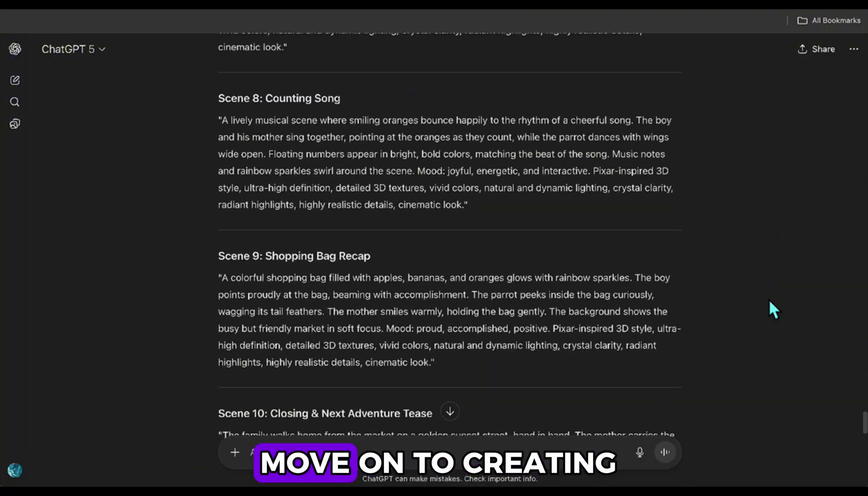
{"action": "scroll", "coordinate": [769, 301], "scroll_direction": "down", "scroll_amount": 6}
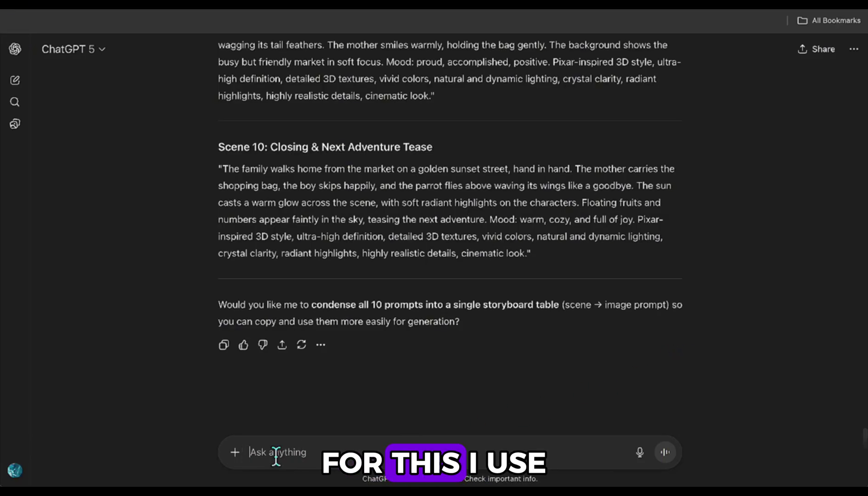
Step: Ask ChatGPT for detailed appearance descriptions of Alex, his mother and Paco the parrot
{"action": "type", "text": "Describe each character’s look in detail to keep their design consistent across the video. Include their body features, outfits, and any standout visual elements that define who they are. The characters should appear bright, cheerful, and engaging for toddlers. Add unique touches to each one so they remain visually consistent, easy to identify, and memorable."}
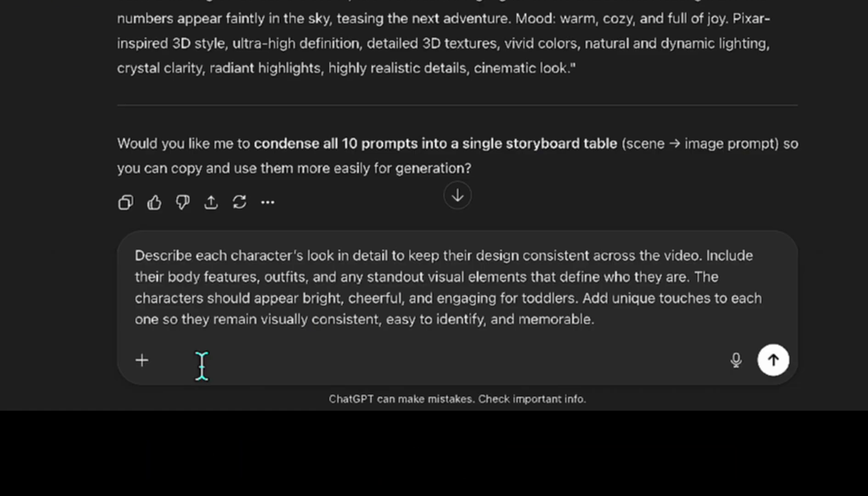
{"action": "key", "text": "Return"}
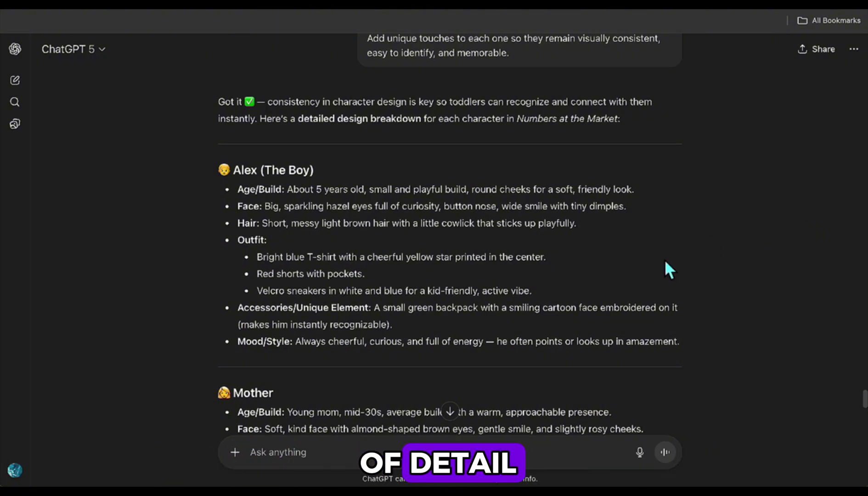
{"action": "scroll", "coordinate": [705, 278], "scroll_direction": "down", "scroll_amount": 5}
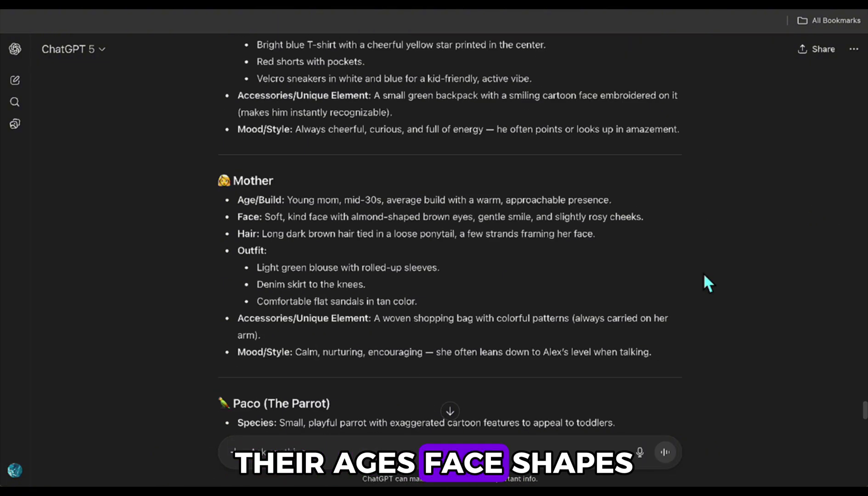
{"action": "scroll", "coordinate": [704, 276], "scroll_direction": "down", "scroll_amount": 6}
{"action": "scroll", "coordinate": [703, 275], "scroll_direction": "down", "scroll_amount": 7}
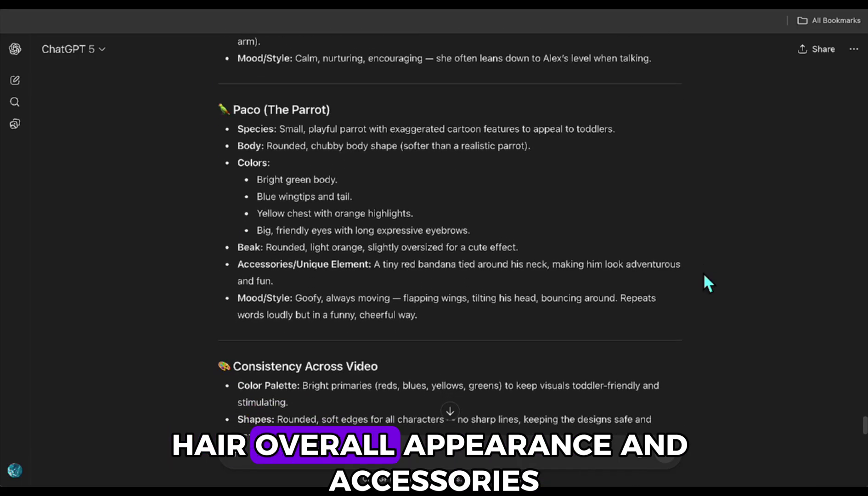
{"action": "scroll", "coordinate": [704, 274], "scroll_direction": "down", "scroll_amount": 1}
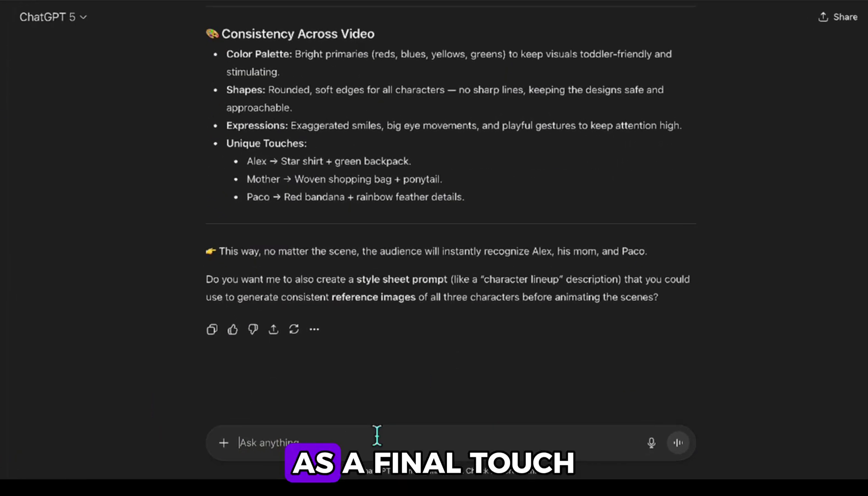
Step: Follow up with 'write each character as one single paragraph, keep all the details'
{"action": "left_click", "coordinate": [378, 436]}
{"action": "type", "text": "write each character as one single paragraph,"}
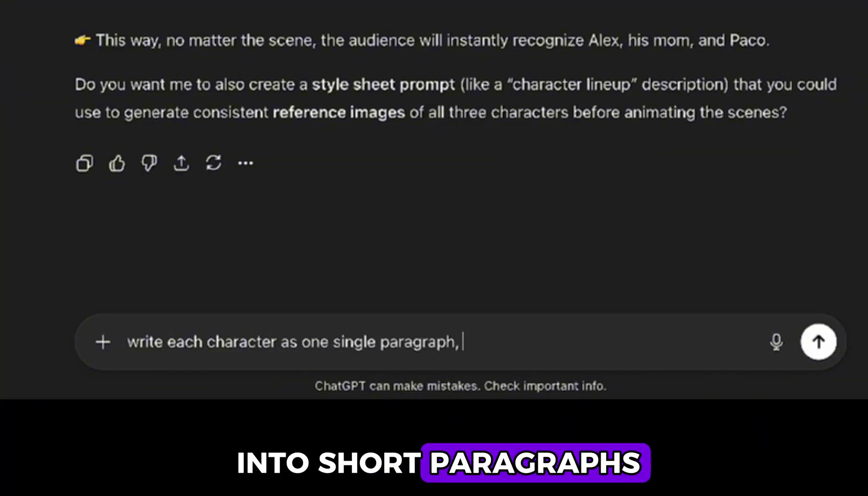
{"action": "type", "text": " keep all the details"}
{"action": "key", "text": "Return"}
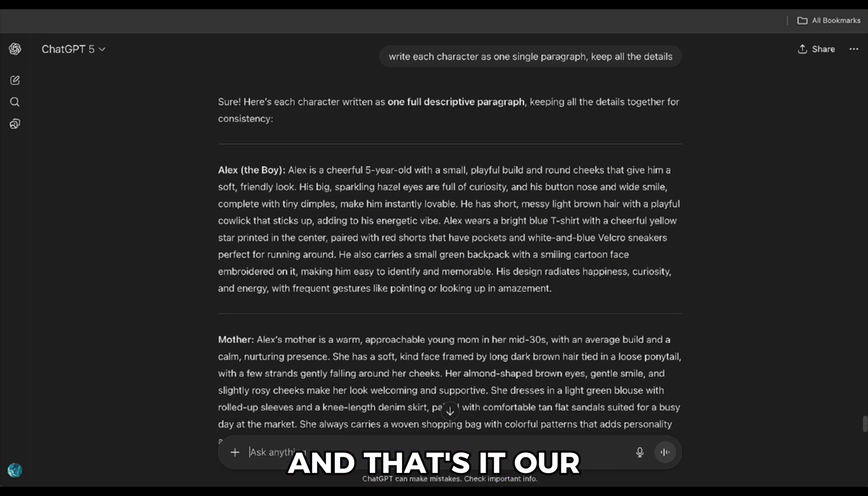
{"action": "scroll", "coordinate": [798, 313], "scroll_direction": "down", "scroll_amount": 6}
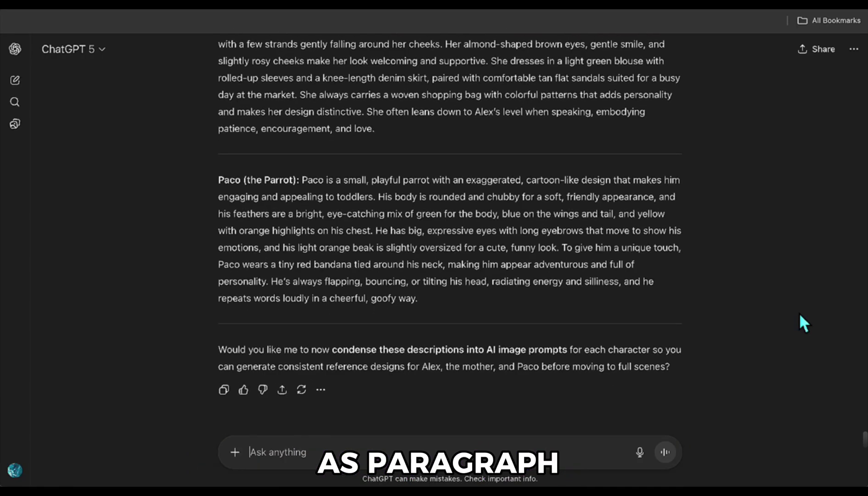
{"action": "scroll", "coordinate": [735, 317], "scroll_direction": "up", "scroll_amount": 6}
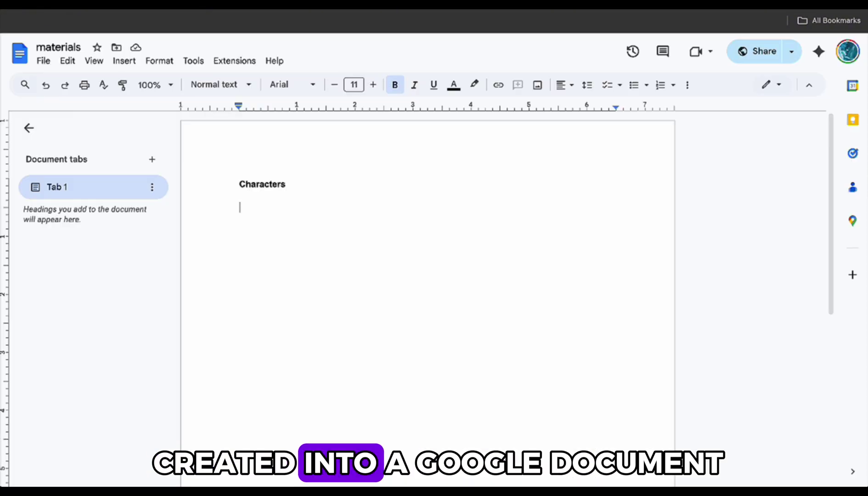
Step: Paste the three character paragraphs under Characters and remove bold from the Mother and Paco paragraphs
{"action": "key", "text": "ctrl+v"}
{"action": "left_click_drag", "start_coordinate": [274, 301], "coordinate": [558, 394]}
{"action": "key", "text": "ctrl+b"}
{"action": "scroll", "coordinate": [413, 321], "scroll_direction": "down", "scroll_amount": 4}
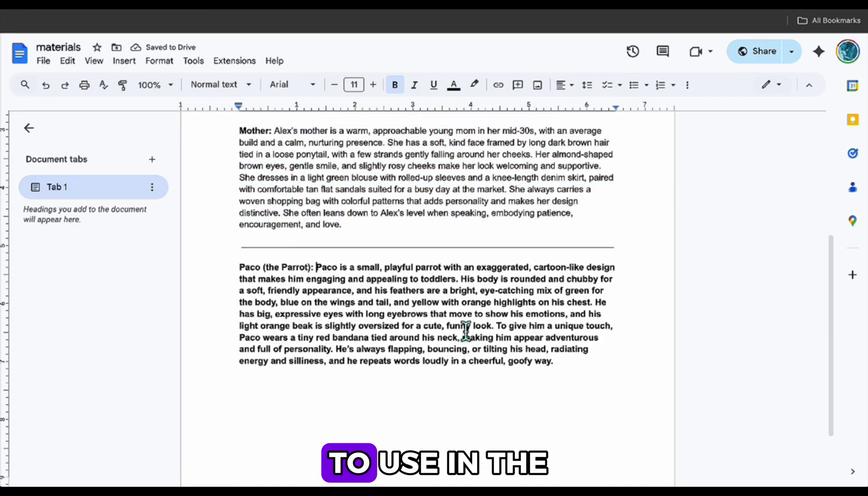
{"action": "left_click_drag", "start_coordinate": [316, 267], "coordinate": [317, 361]}
{"action": "key", "text": "ctrl+b"}
Step: Add a bold 'Scenes' heading below the Paco paragraph
{"action": "left_click", "coordinate": [410, 363]}
{"action": "type", "text": "Scenes"}
{"action": "key", "text": "shift+Home"}
{"action": "key", "text": "ctrl+b"}
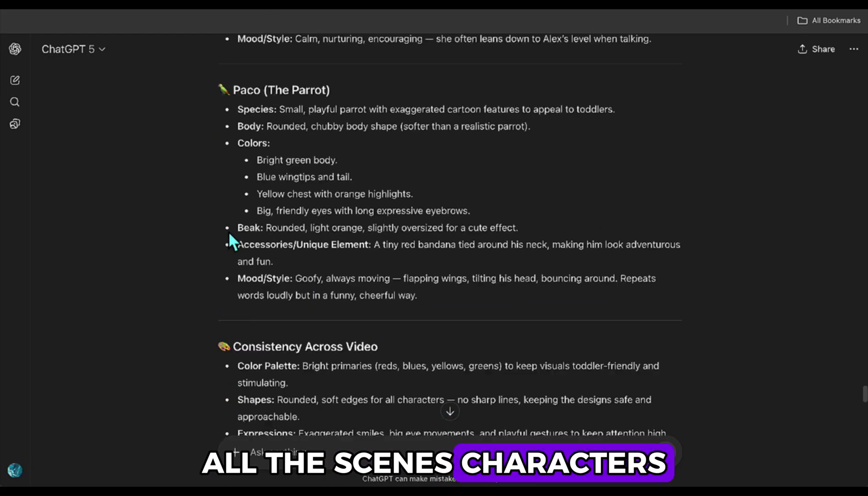
Step: Select the Scene 1 through Scene 10 prompts in ChatGPT for copying
{"action": "scroll", "coordinate": [228, 231], "scroll_direction": "down", "scroll_amount": 15}
{"action": "scroll", "coordinate": [225, 229], "scroll_direction": "up", "scroll_amount": 15}
{"action": "left_click", "coordinate": [225, 163]}
{"action": "scroll", "coordinate": [500, 413], "scroll_direction": "down", "scroll_amount": 15}
{"action": "left_click", "coordinate": [554, 211], "text": "shift"}
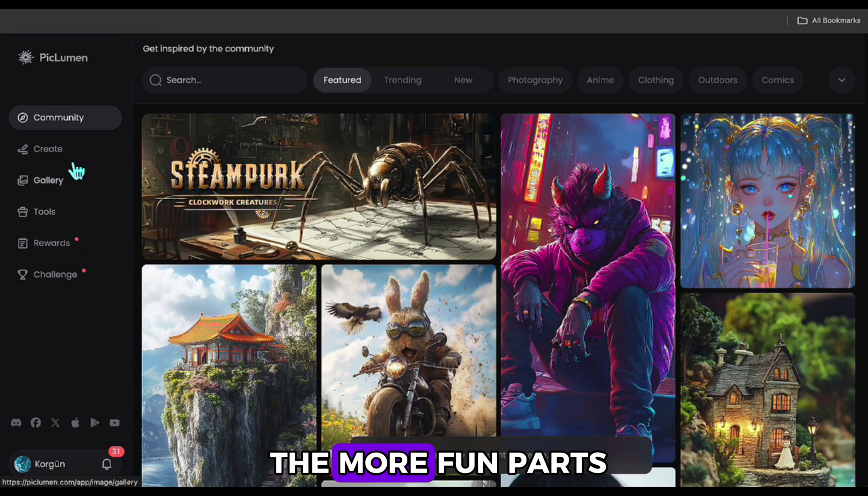
Step: Open PicLumen's Create page from the left sidebar
{"action": "left_click", "coordinate": [74, 162]}
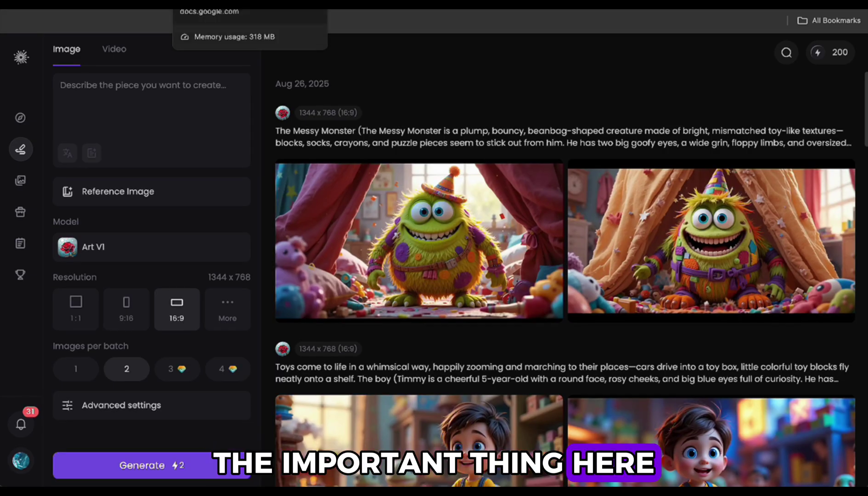
Step: Select the Scene 1 market prompt in the materials document for the generator
{"action": "left_click", "coordinate": [216, 3]}
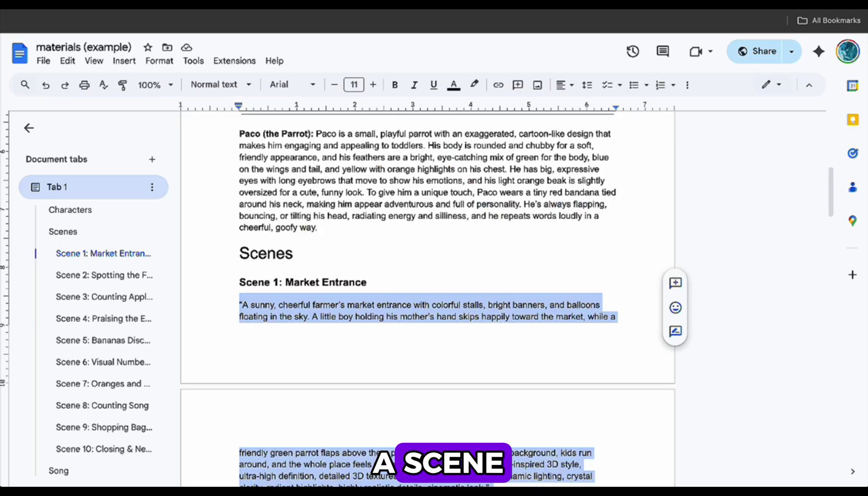
{"action": "left_click", "coordinate": [340, 202]}
{"action": "scroll", "coordinate": [339, 205], "scroll_direction": "down", "scroll_amount": 4}
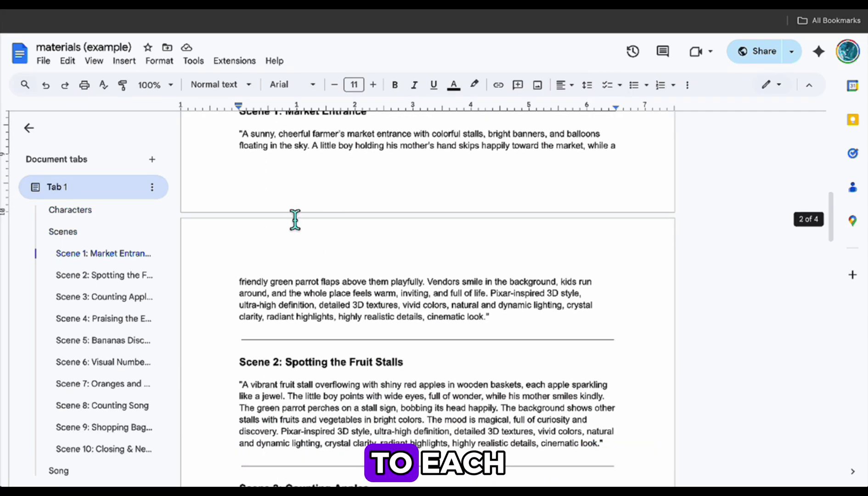
{"action": "left_click", "coordinate": [245, 138]}
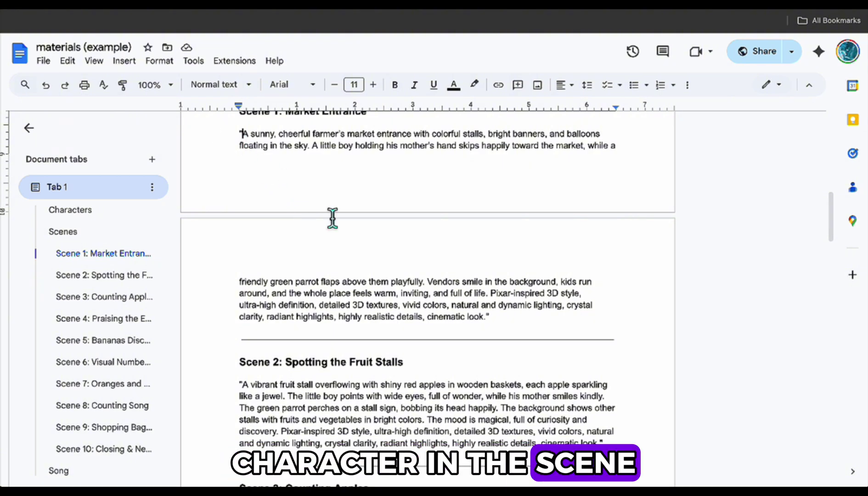
{"action": "left_click", "coordinate": [487, 324], "text": "shift"}
{"action": "scroll", "coordinate": [471, 246], "scroll_direction": "up", "scroll_amount": 1}
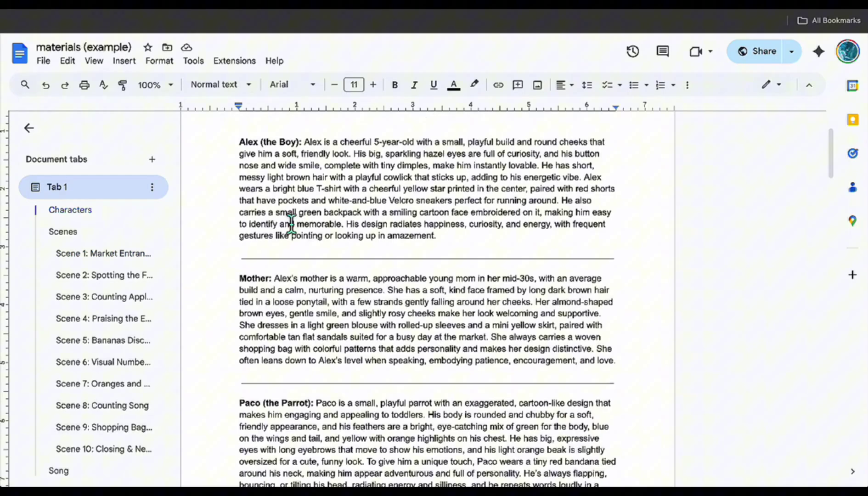
{"action": "scroll", "coordinate": [427, 275], "scroll_direction": "up", "scroll_amount": 3}
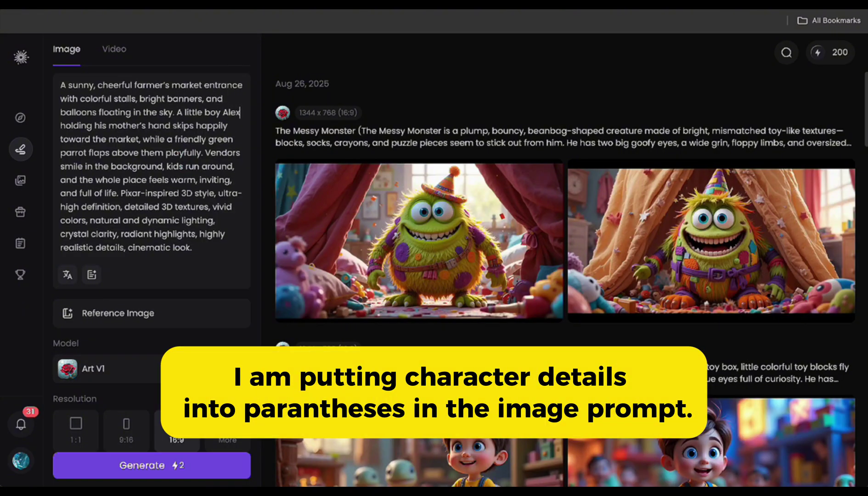
Step: Insert Alex's, the mother's and Paco's descriptions into the prompt in parentheses
{"action": "type", "text": "(Alex is a cheerful 5-year-old with round cheeks, big hazel eyes, and a wide dimpled smile. His short, messy light brown hair with a cowlick adds to his playful look. He wears a bright blue T-shirt with a yellow star, red shorts with pockets, and white-and-blue Velcro sneakers. A small green backpack with a smiling face makes him easy to spot. Full of energy and curiosity, he often points or looks up in amazement.)"}
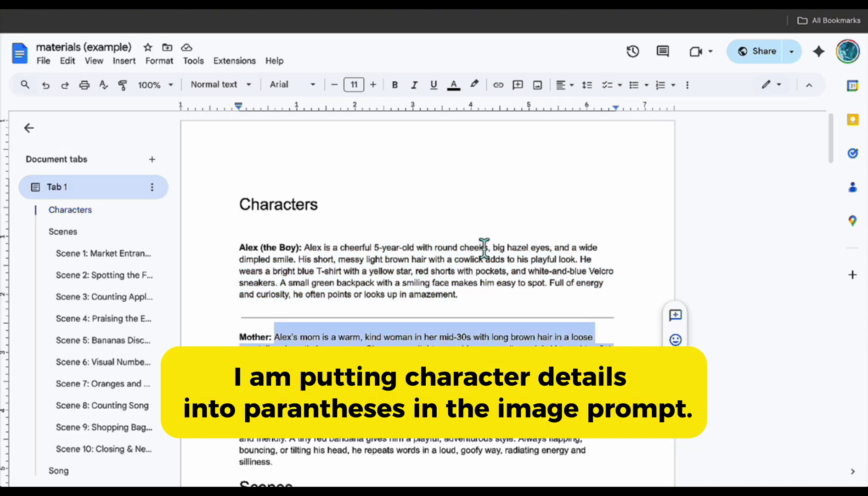
{"action": "left_click_drag", "start_coordinate": [136, 203], "coordinate": [65, 214]}
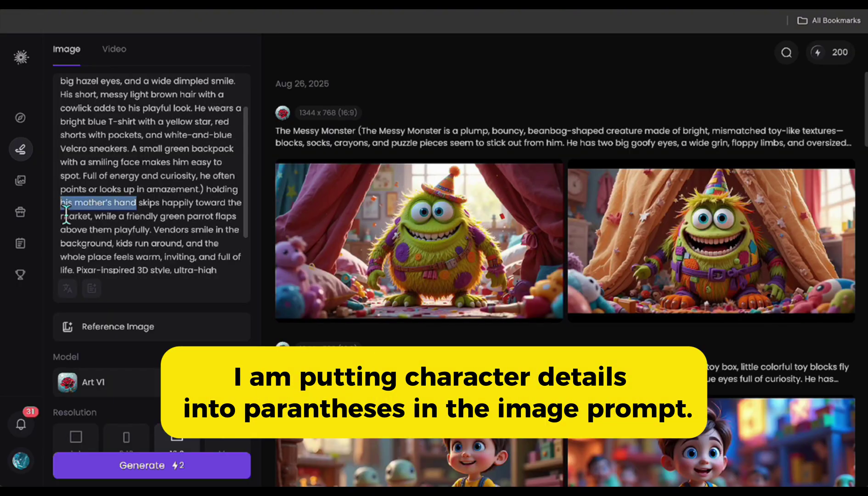
{"action": "type", "text": "his mother (Alex's mom is a warm, kind woman in her mid-30s with long brown hair in a loose ponytail and gentle brown eyes. She wears a light green blouse, a yellow mini skirt, and tan flat sandals. A woven patterned shopping bag adds personality to her look. Calm and nurturing, she often leans to Alex's level, showing patience and love.)"}
{"action": "scroll", "coordinate": [180, 214], "scroll_direction": "down", "scroll_amount": 5}
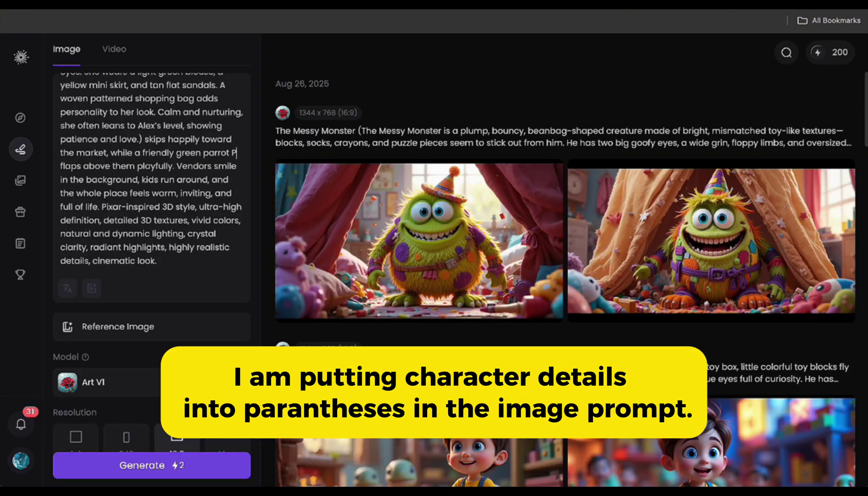
{"action": "type", "text": "Paco (a chubby, colorful parrot with bright green feathers, blue wings, and yellow-orange highlights. His big expressive eyes and oversized orange beak make him funny and friendly. A tiny red bandana gives him a playful, adventurous style. Always flapping, bouncing, or tilting his head, he repeats words in a loud, goofy way, radiating energy and silliness.)"}
{"action": "scroll", "coordinate": [151, 175], "scroll_direction": "up", "scroll_amount": 3}
{"action": "scroll", "coordinate": [151, 174], "scroll_direction": "up", "scroll_amount": 5}
{"action": "left_click_drag", "start_coordinate": [184, 112], "coordinate": [138, 179]}
{"action": "left_click", "coordinate": [172, 279]}
Step: Generate the Scene 1 images and view both market-entrance results enlarged
{"action": "left_click", "coordinate": [184, 465]}
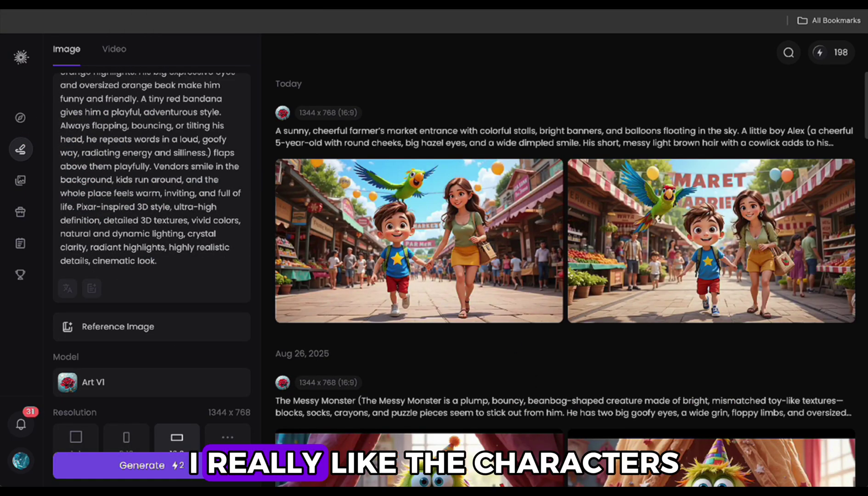
{"action": "left_click", "coordinate": [443, 238]}
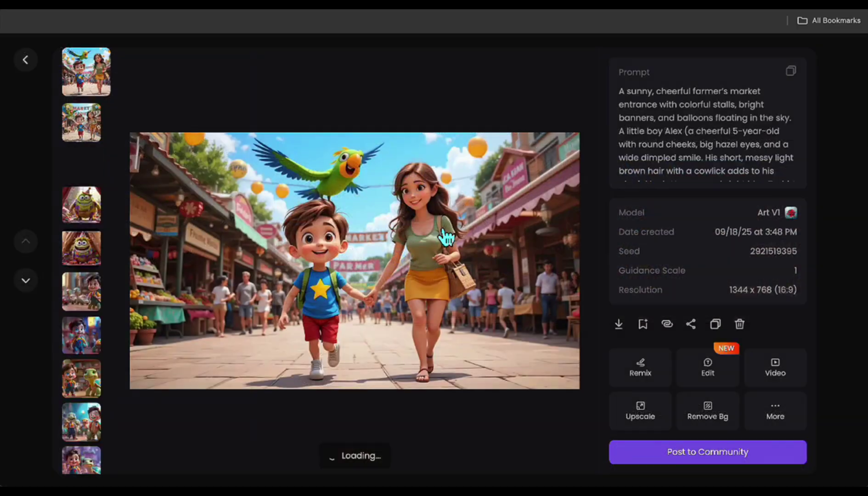
{"action": "left_click", "coordinate": [95, 126]}
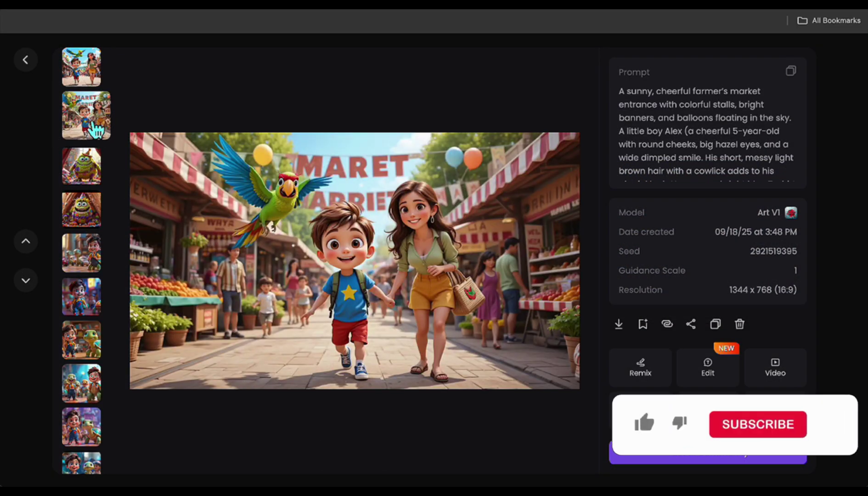
{"action": "left_click", "coordinate": [32, 64]}
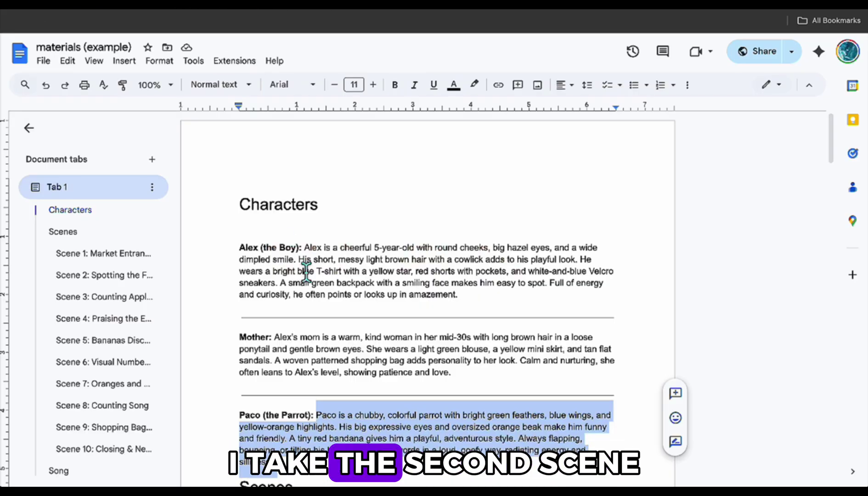
Step: Build the Scene 2 fruit-stall prompt with character paragraphs in parentheses and generate it
{"action": "scroll", "coordinate": [303, 271], "scroll_direction": "down", "scroll_amount": 5}
{"action": "scroll", "coordinate": [304, 275], "scroll_direction": "down", "scroll_amount": 2}
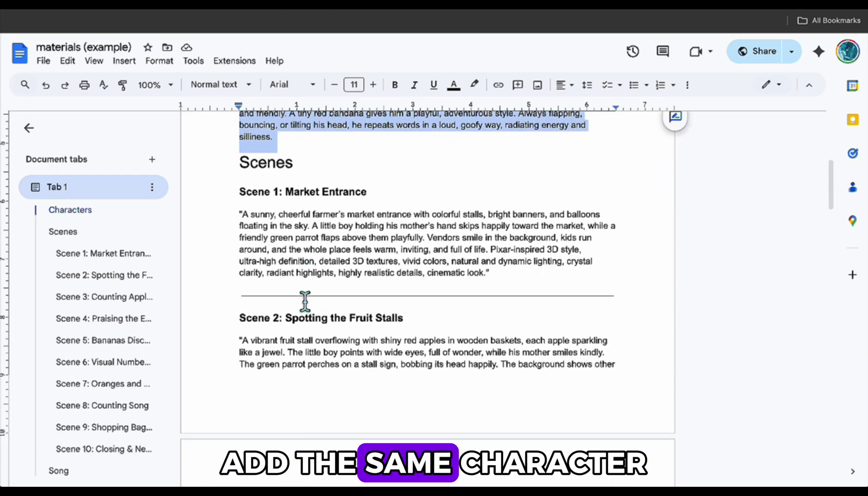
{"action": "left_click", "coordinate": [246, 338]}
{"action": "scroll", "coordinate": [344, 283], "scroll_direction": "down", "scroll_amount": 3}
{"action": "left_click_drag", "start_coordinate": [239, 215], "coordinate": [601, 403]}
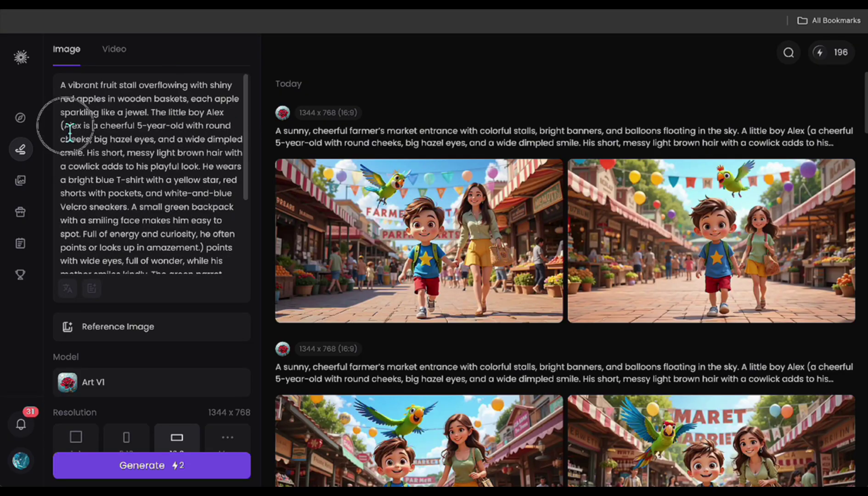
{"action": "scroll", "coordinate": [70, 133], "scroll_direction": "down", "scroll_amount": 3}
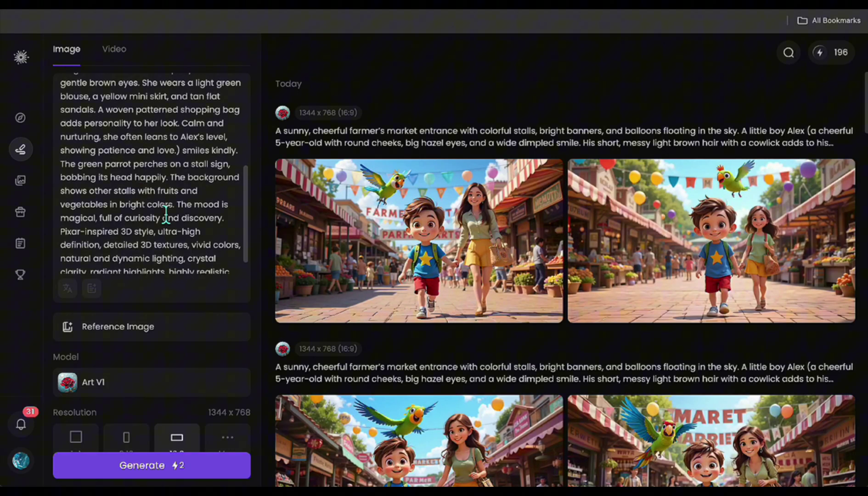
{"action": "type", "text": "Paco (Paco is a chubby, colorful parrot with bright green feathers, blue wings, and yellow-orange highlights. His big expressive eyes and oversized orange beak make him funny and friendly. A tiny red bandana gives him a playful, adventurous style. Always flapping, bouncing, or tilting his head, he repeats words in a loud, goofy way, radiating energy and silliness."}
{"action": "scroll", "coordinate": [166, 147], "scroll_direction": "down", "scroll_amount": 5}
{"action": "left_click", "coordinate": [179, 466]}
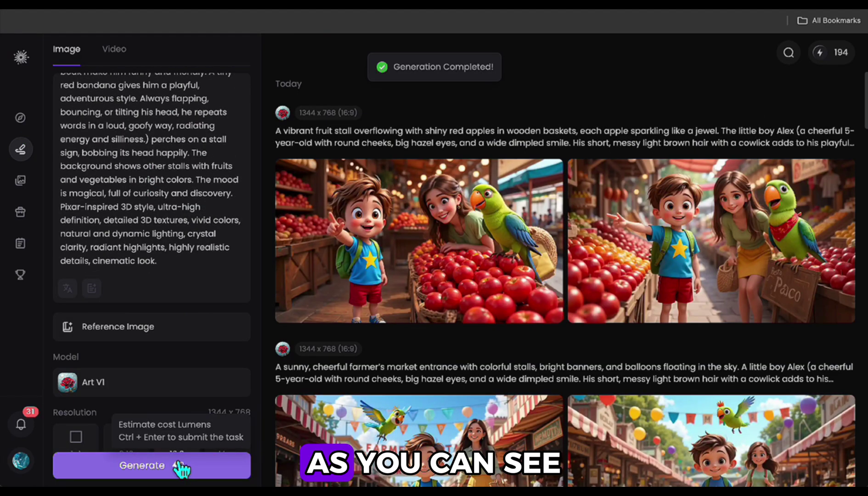
Step: View both fruit-stall images enlarged, then compare the market entrance and fruit stall scenes
{"action": "mouse_move", "coordinate": [390, 281]}
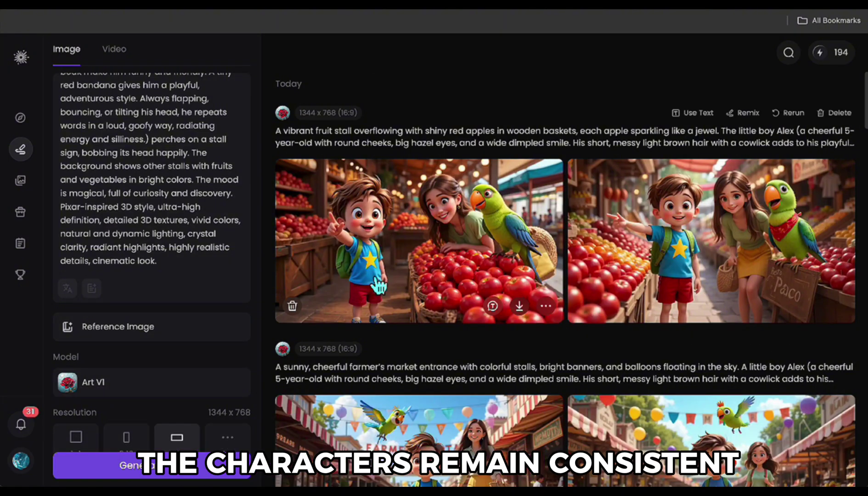
{"action": "left_click", "coordinate": [393, 265]}
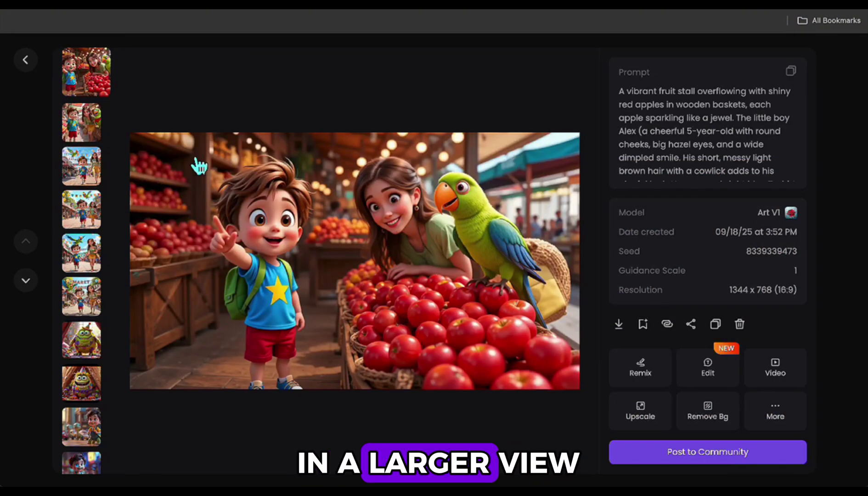
{"action": "left_click", "coordinate": [93, 134]}
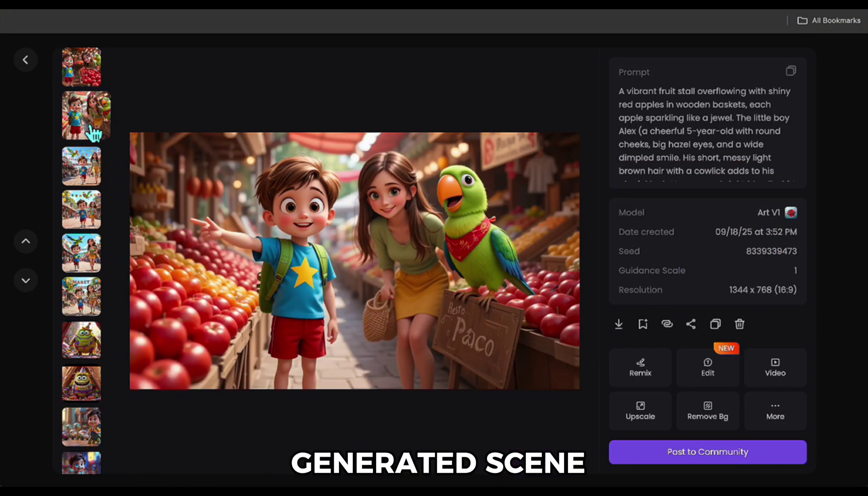
{"action": "left_click", "coordinate": [94, 310]}
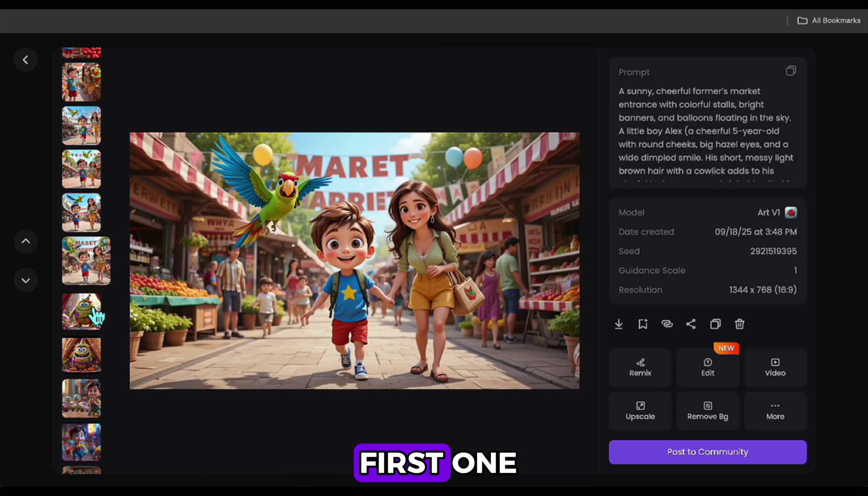
{"action": "left_click", "coordinate": [94, 91]}
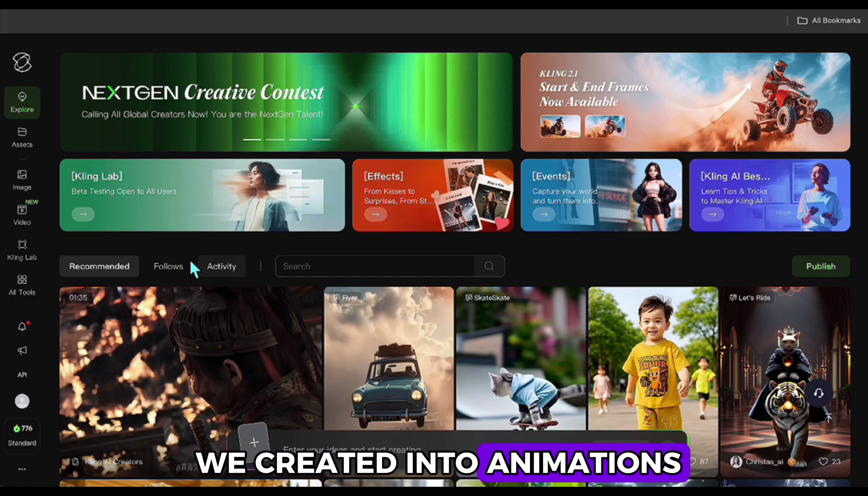
Step: Load '102 - scene 1.png' from Downloads as the start frame of Kling's Image to Video
{"action": "left_click", "coordinate": [34, 220]}
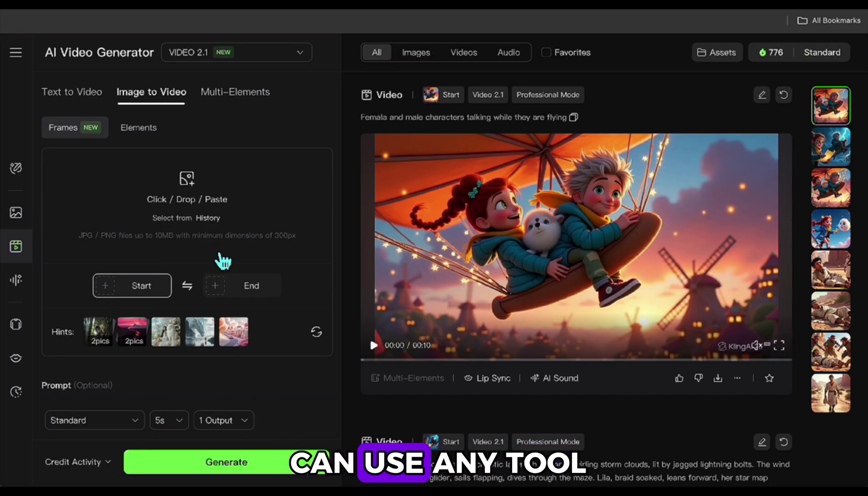
{"action": "left_click", "coordinate": [194, 193]}
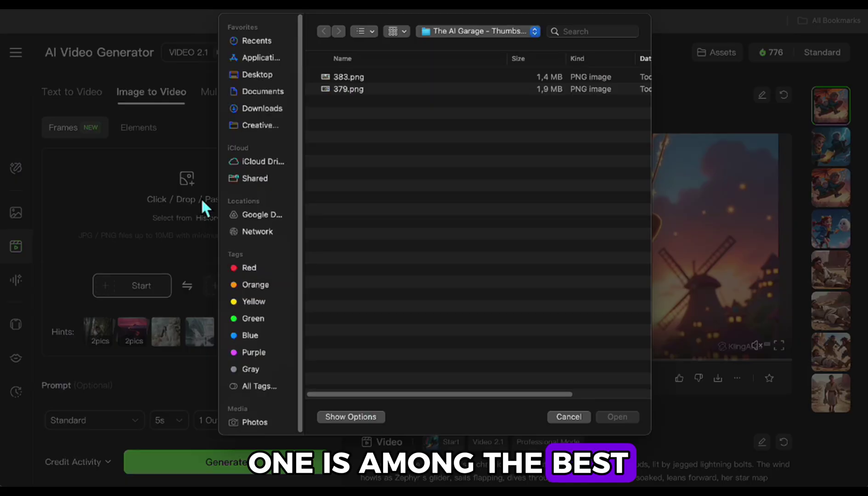
{"action": "left_click", "coordinate": [275, 112]}
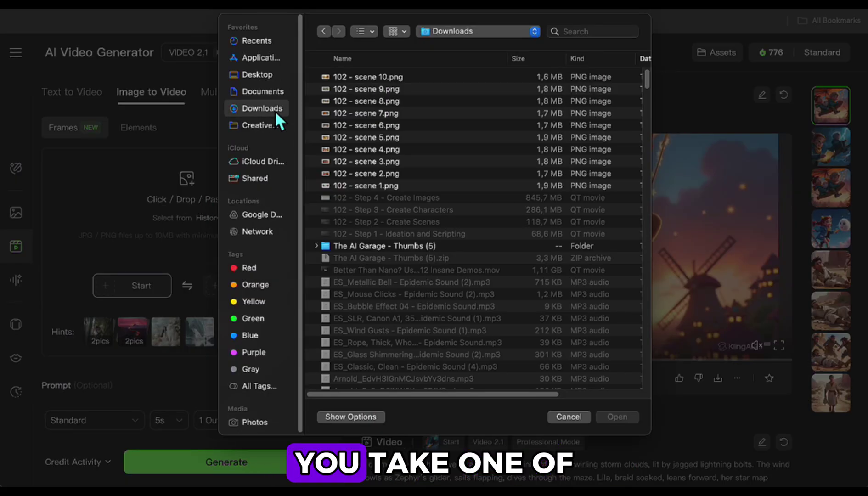
{"action": "left_click", "coordinate": [362, 186]}
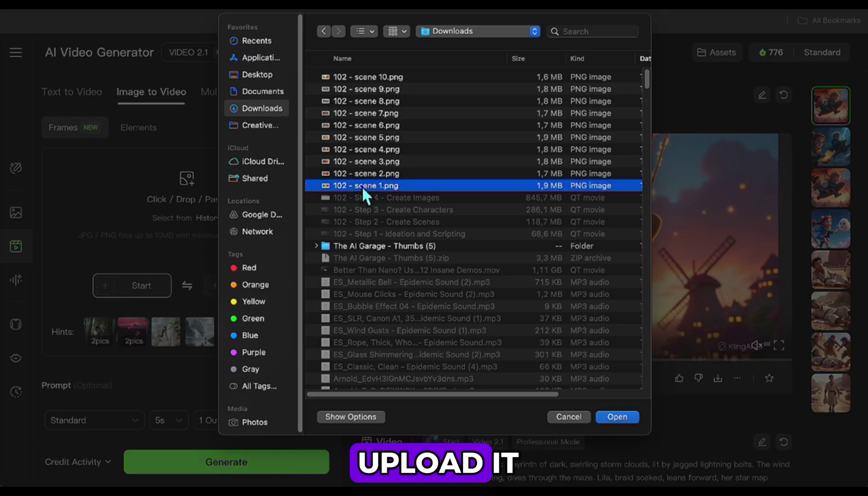
{"action": "double_click", "coordinate": [361, 186]}
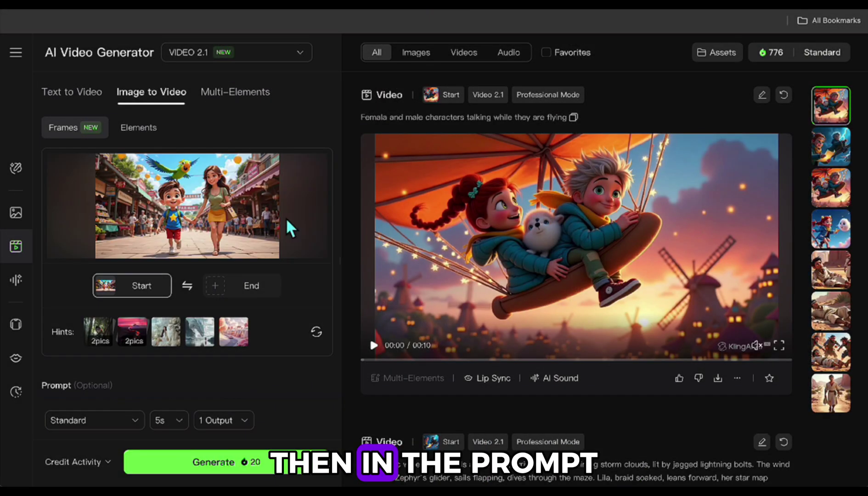
Step: Generate a clip with the prompt 'The boy and her mother skip into market, parrot flaps above' and preview it
{"action": "scroll", "coordinate": [197, 216], "scroll_direction": "down", "scroll_amount": 2}
{"action": "left_click", "coordinate": [73, 335]}
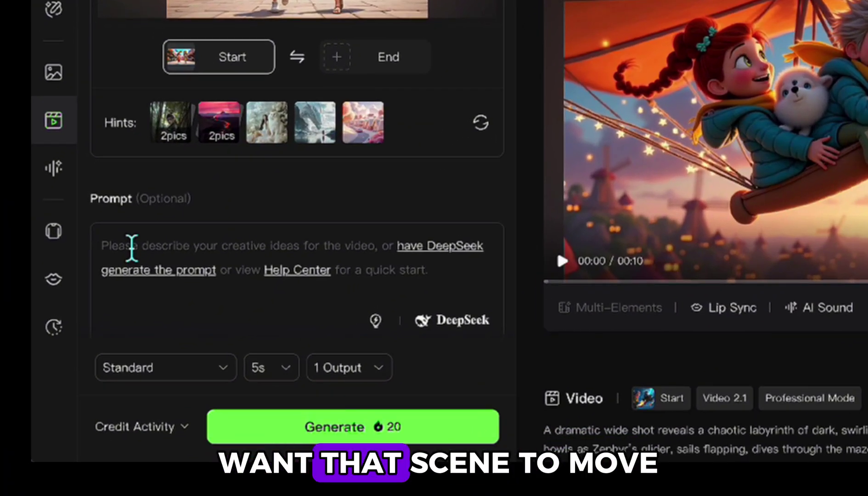
{"action": "type", "text": "The boy and her mother skip into market, parrot flaps above"}
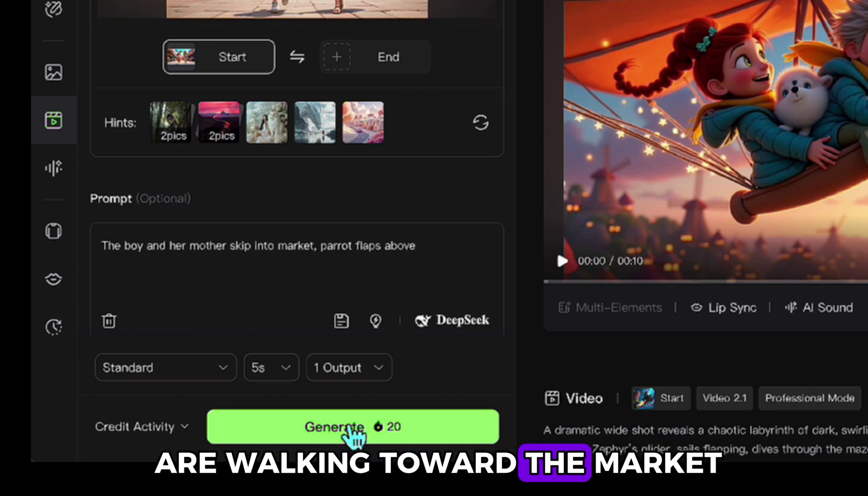
{"action": "left_click", "coordinate": [350, 430]}
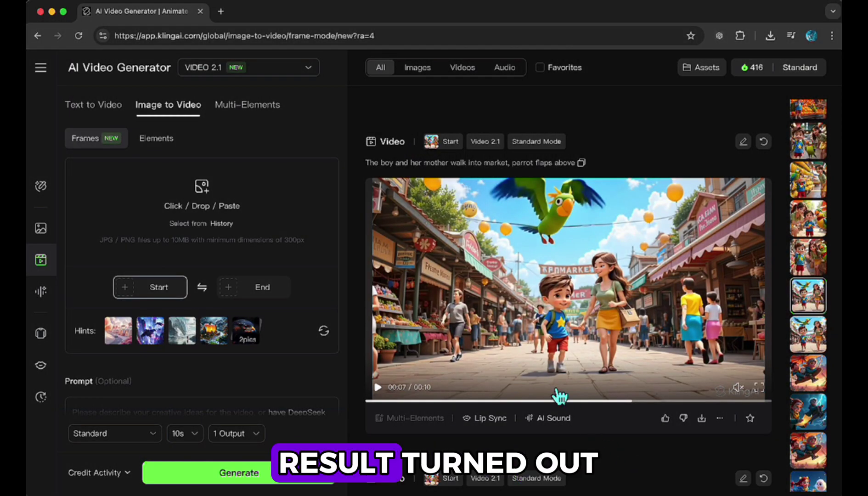
{"action": "left_click", "coordinate": [481, 340]}
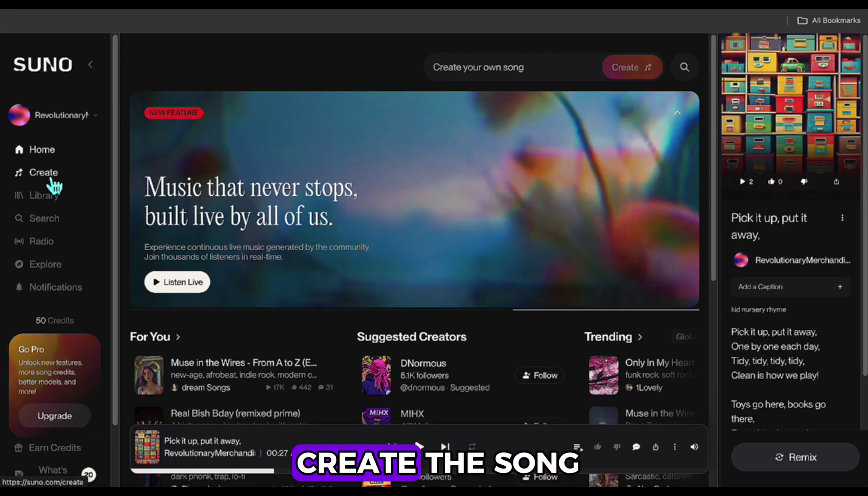
Step: Copy the four 'One orange, two orange' lyric lines from the doc's Song section
{"action": "left_click", "coordinate": [53, 180]}
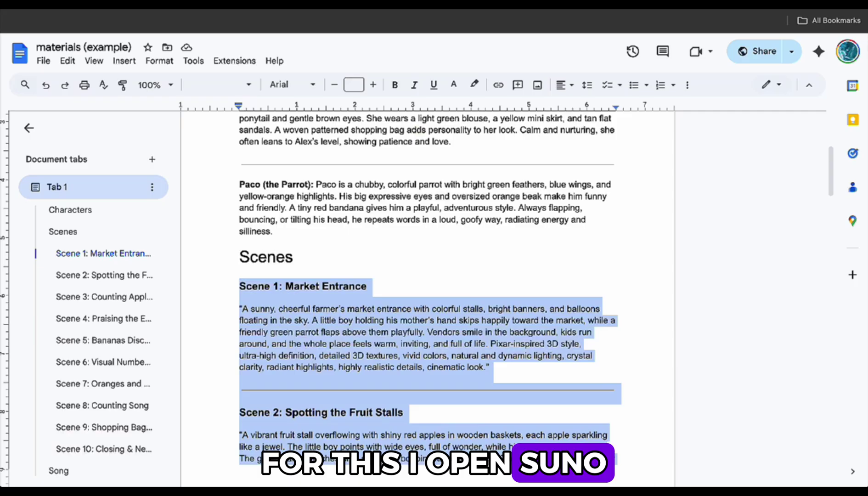
{"action": "left_click", "coordinate": [287, 187]}
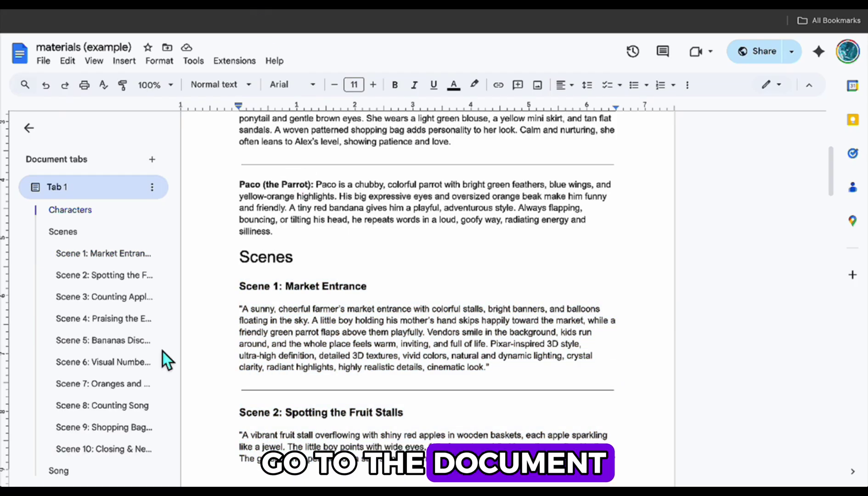
{"action": "left_click", "coordinate": [59, 470]}
{"action": "left_click_drag", "start_coordinate": [237, 184], "coordinate": [382, 259]}
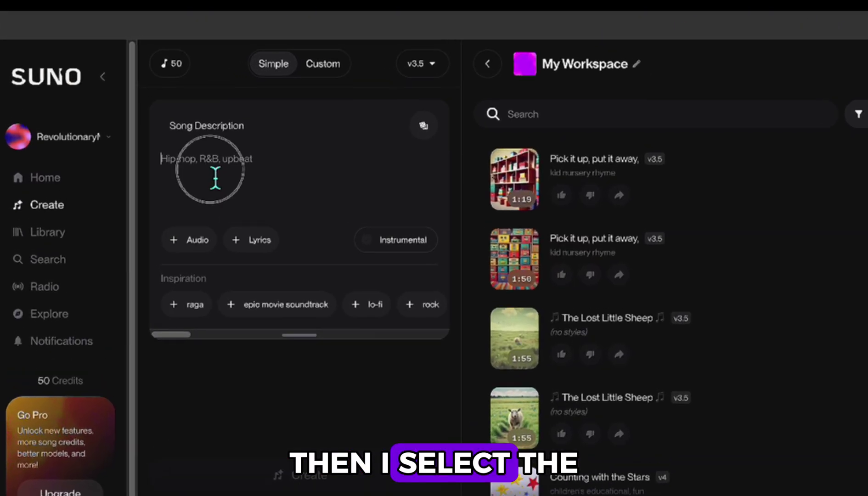
Step: Paste them as custom lyrics, set the style to 'kids rhyme' and create the song
{"action": "left_click", "coordinate": [222, 202]}
{"action": "left_click", "coordinate": [236, 258]}
{"action": "type", "text": "One orange, two orange, bright and sweet, Three orange, four orange, what a treat! Count them, count them, let's all say, Learning numbers is fun today!"}
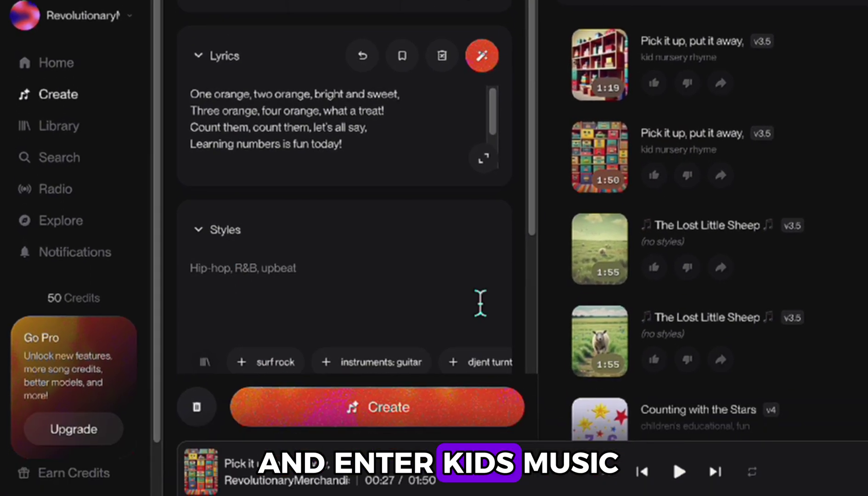
{"action": "left_click", "coordinate": [480, 303]}
{"action": "type", "text": "kids rhyme"}
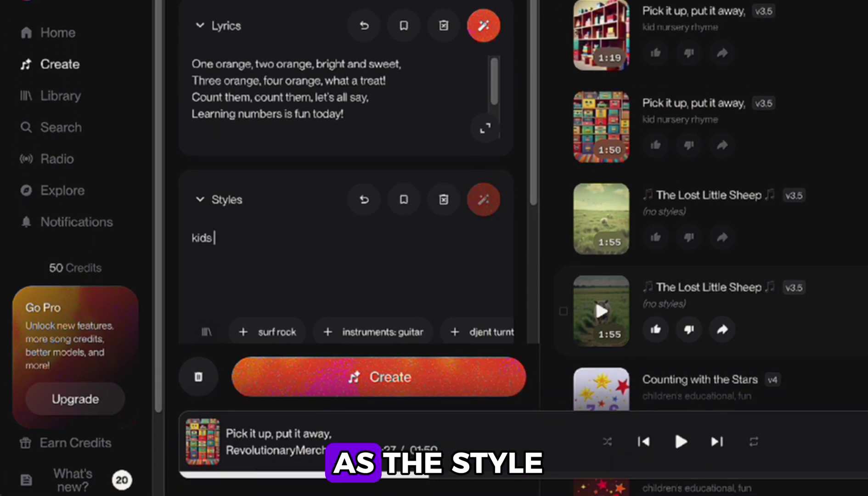
{"action": "left_click", "coordinate": [420, 380]}
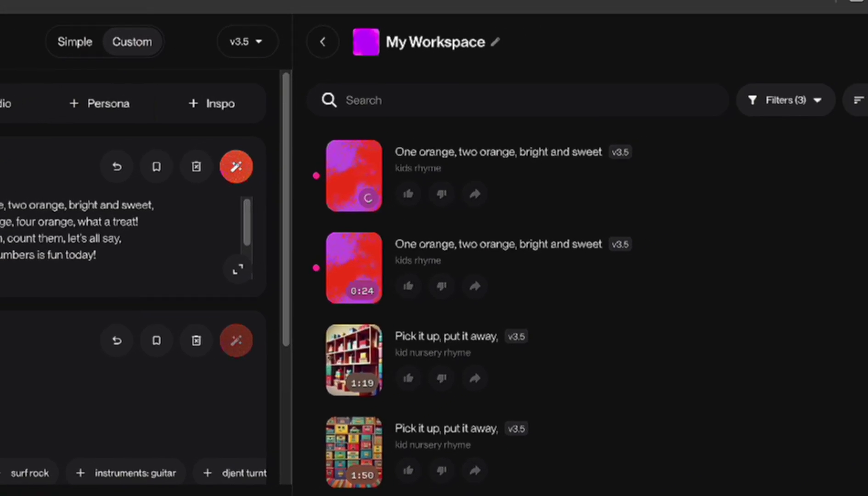
Step: Play and pause each of the two new orange songs
{"action": "left_click", "coordinate": [423, 261]}
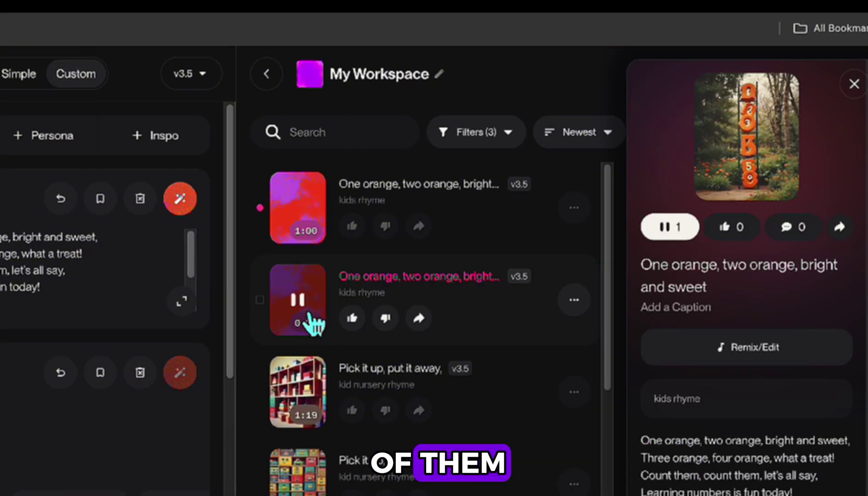
{"action": "left_click", "coordinate": [308, 314]}
{"action": "left_click", "coordinate": [310, 219]}
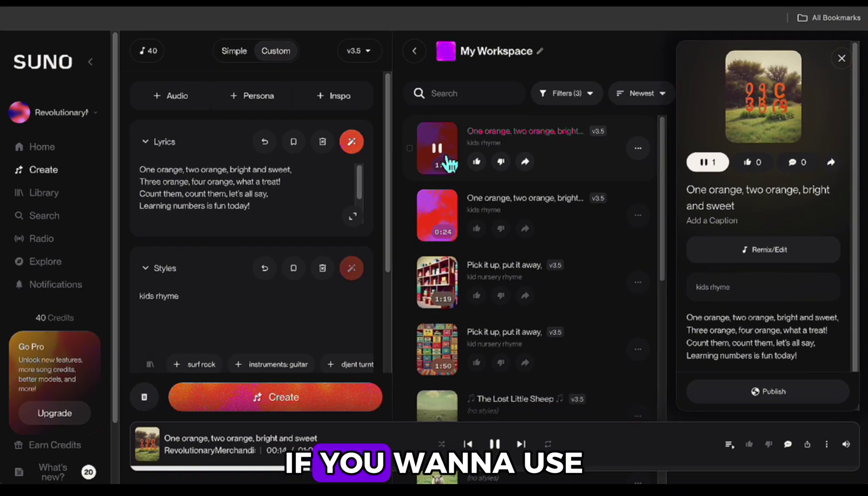
{"action": "left_click", "coordinate": [396, 180]}
Step: Download the second song as MP3 audio without commercial rights
{"action": "left_click", "coordinate": [616, 242]}
{"action": "mouse_move", "coordinate": [570, 479]}
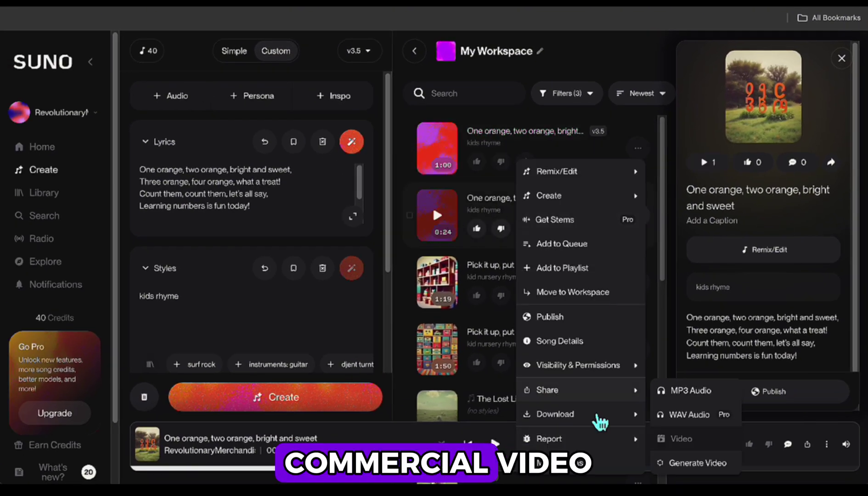
{"action": "left_click", "coordinate": [689, 391]}
{"action": "left_click", "coordinate": [416, 353]}
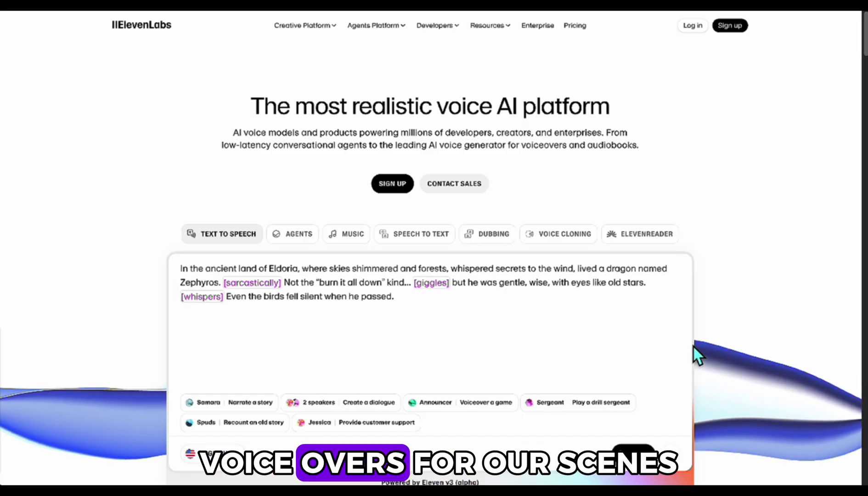
Step: Log in to ElevenLabs and open the Voices library, checking and closing its filters
{"action": "left_click", "coordinate": [696, 28]}
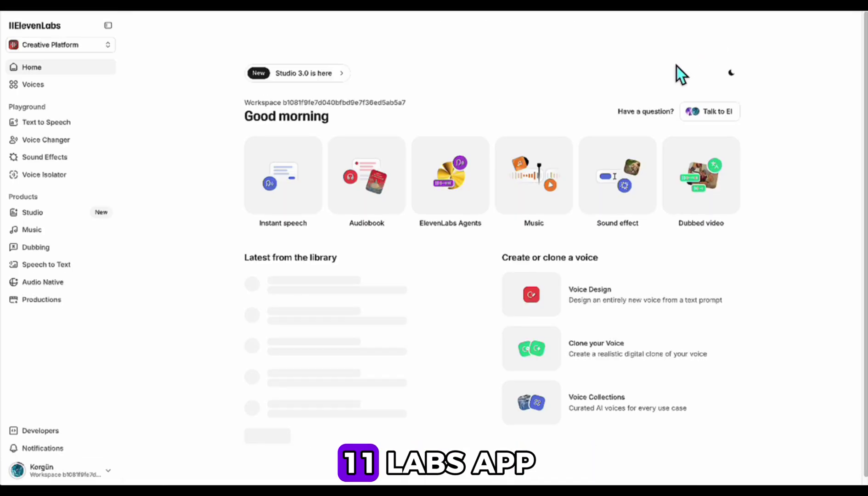
{"action": "left_click", "coordinate": [73, 87]}
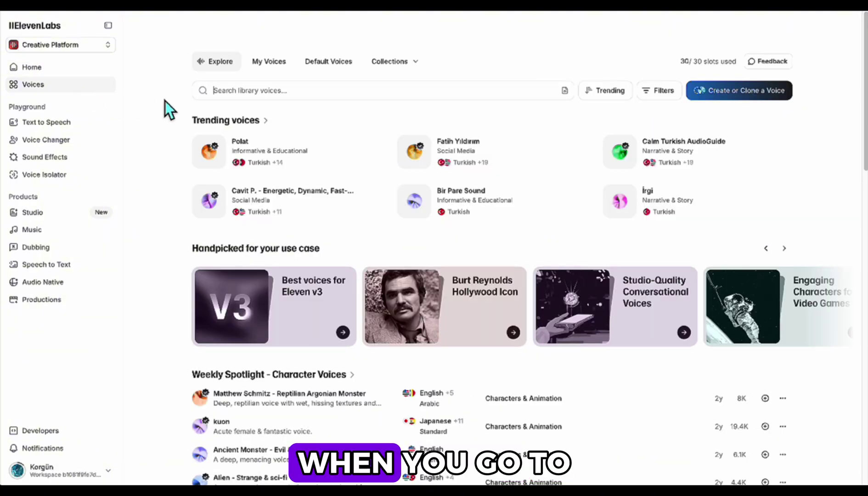
{"action": "left_click", "coordinate": [663, 92]}
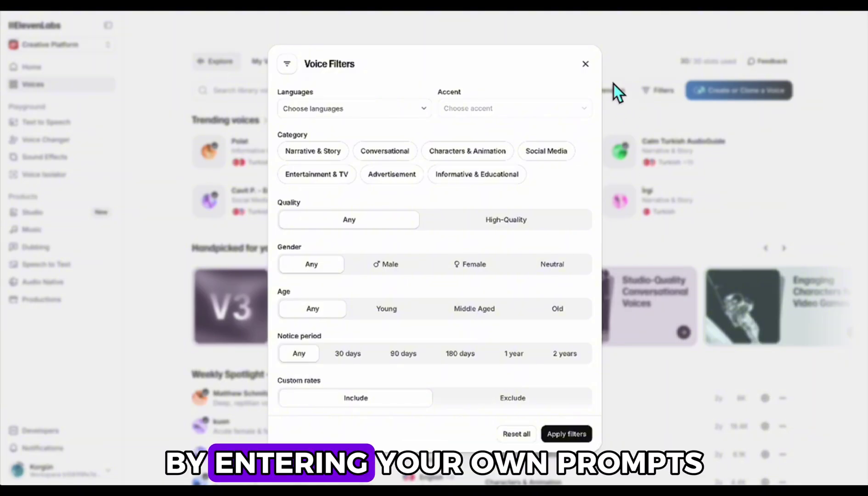
{"action": "left_click", "coordinate": [589, 69]}
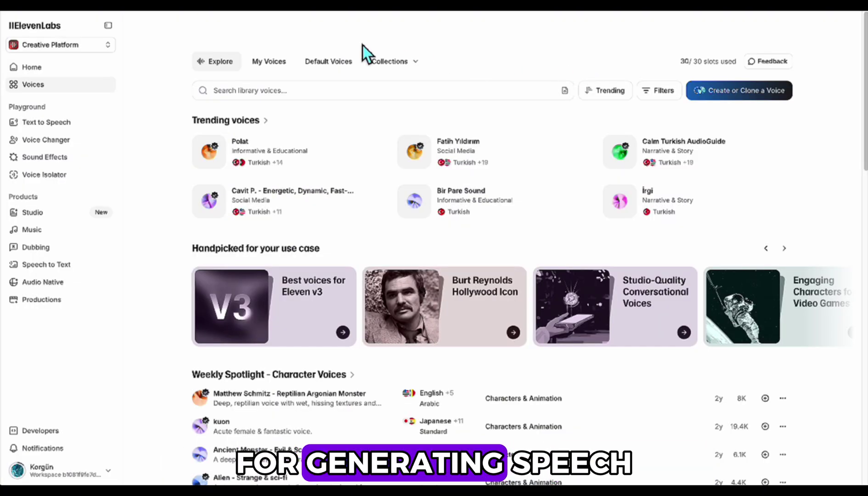
Step: Paste the opening market voiceover line and generate it with the Sunny - Warm and Cheerful voice
{"action": "left_click", "coordinate": [66, 129]}
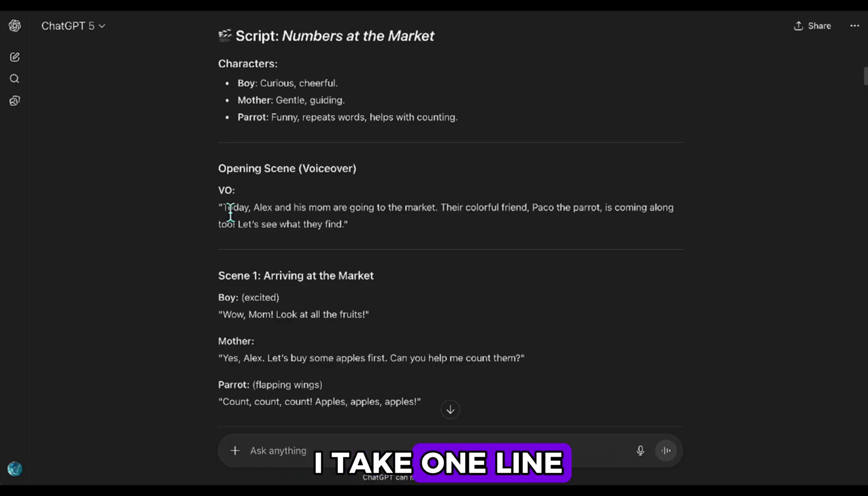
{"action": "left_click_drag", "start_coordinate": [230, 212], "coordinate": [347, 232]}
{"action": "key", "text": "ctrl+c"}
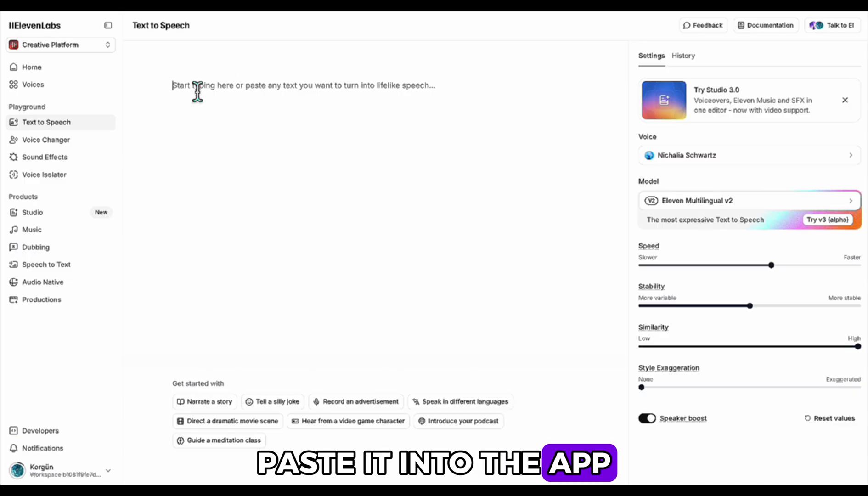
{"action": "left_click", "coordinate": [195, 89]}
{"action": "key", "text": "ctrl+v"}
{"action": "left_click", "coordinate": [668, 167]}
{"action": "type", "text": "sunny"}
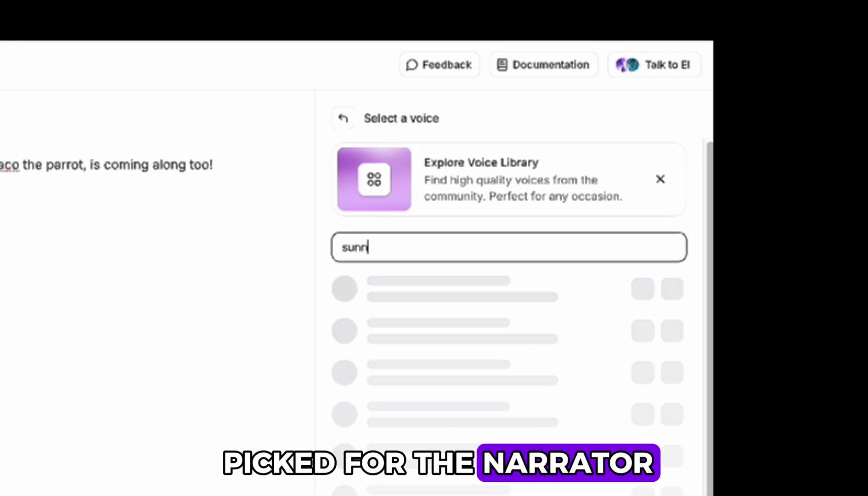
{"action": "left_click", "coordinate": [546, 340]}
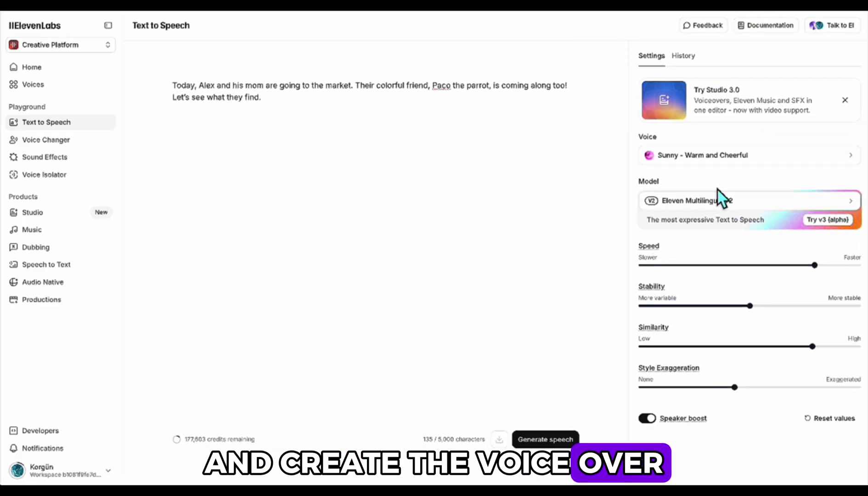
{"action": "left_click", "coordinate": [544, 439]}
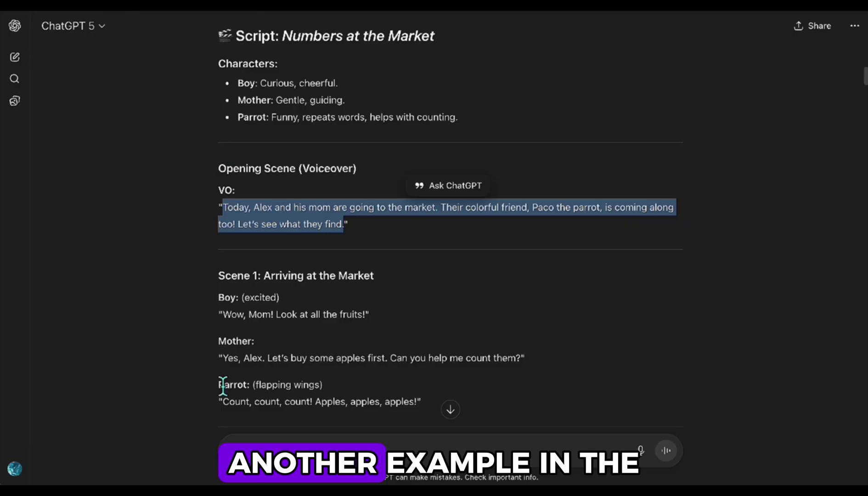
Step: Put Paco's 'Count, count, count!' line into Text to Speech with the Silly Billy voice
{"action": "left_click_drag", "start_coordinate": [222, 401], "coordinate": [326, 406]}
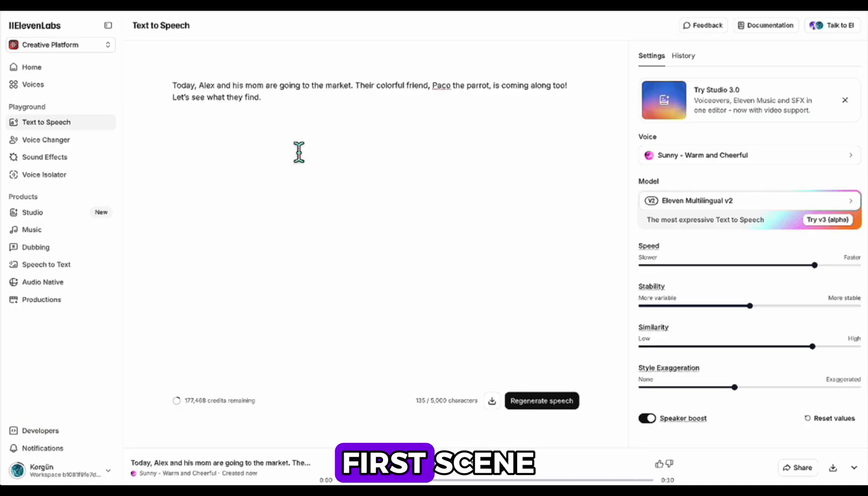
{"action": "key", "text": "ctrl+a"}
{"action": "type", "text": "Count, count, count! Apples, apples, apples!"}
{"action": "left_click", "coordinate": [709, 170]}
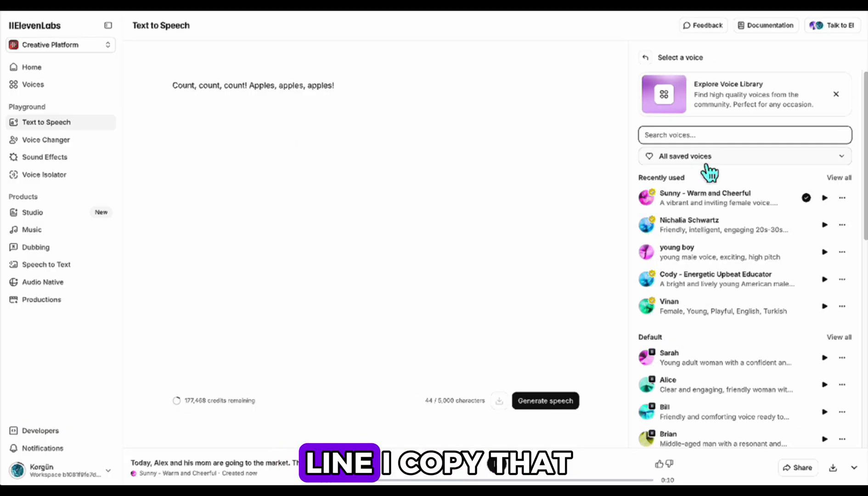
{"action": "type", "text": "silly"}
{"action": "left_click", "coordinate": [707, 159]}
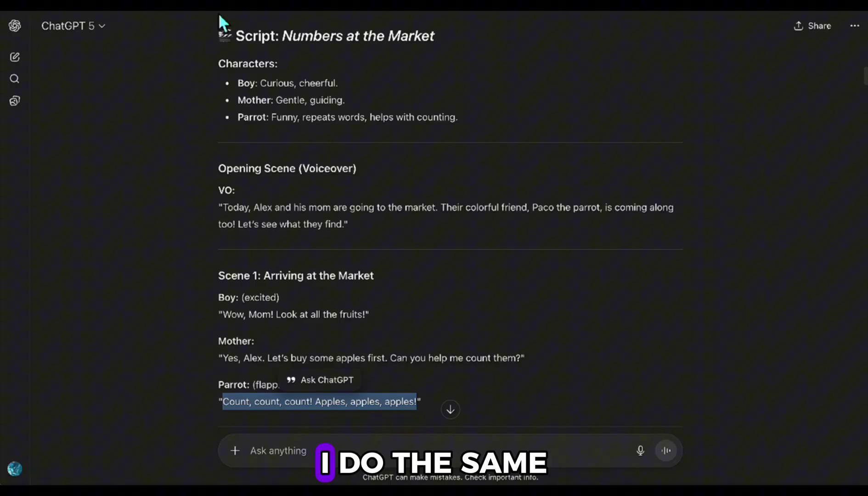
Step: Scroll through the ChatGPT script to review the remaining lines
{"action": "scroll", "coordinate": [257, 199], "scroll_direction": "down", "scroll_amount": 12}
{"action": "scroll", "coordinate": [258, 196], "scroll_direction": "down", "scroll_amount": 8}
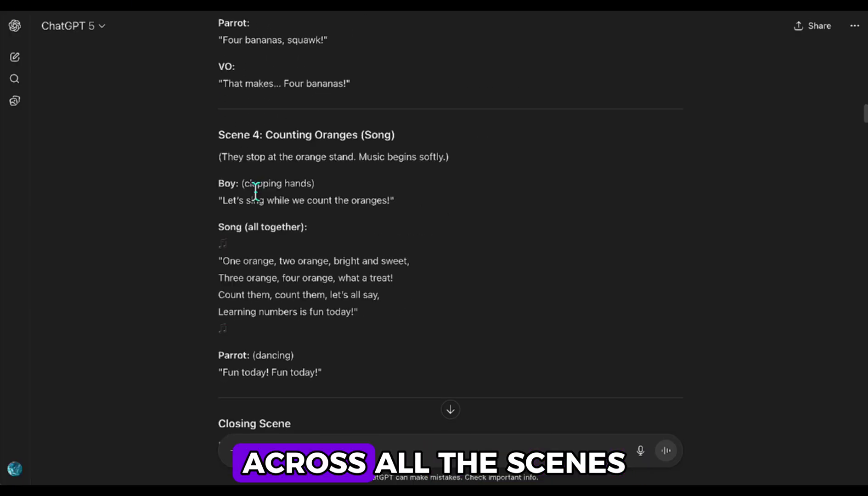
{"action": "scroll", "coordinate": [256, 195], "scroll_direction": "up", "scroll_amount": 15}
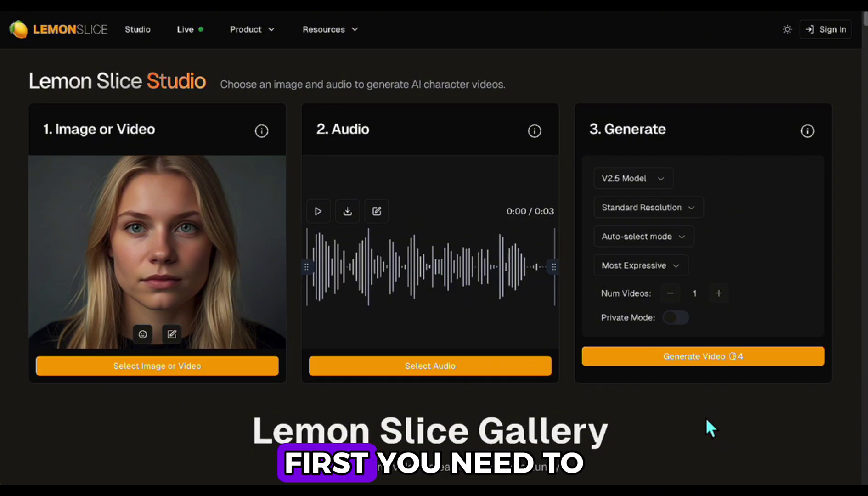
Step: Sign in to Lemon Slice and go to the Conversations page
{"action": "left_click", "coordinate": [831, 44]}
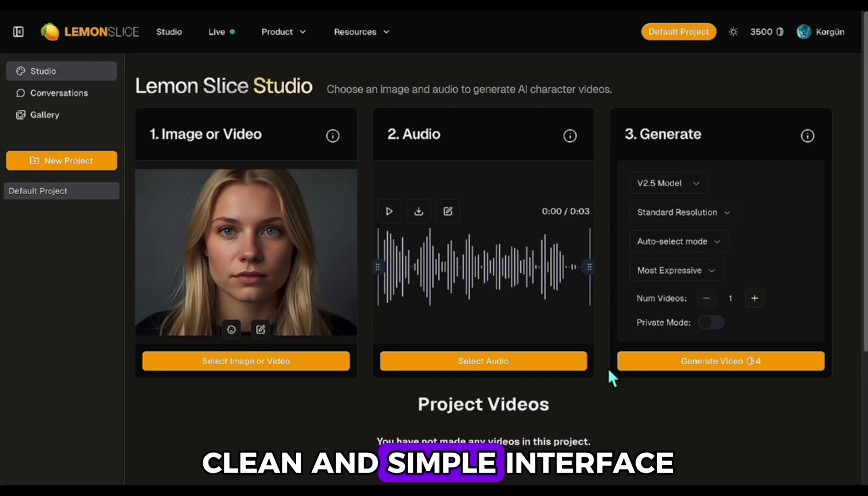
{"action": "left_click", "coordinate": [78, 102]}
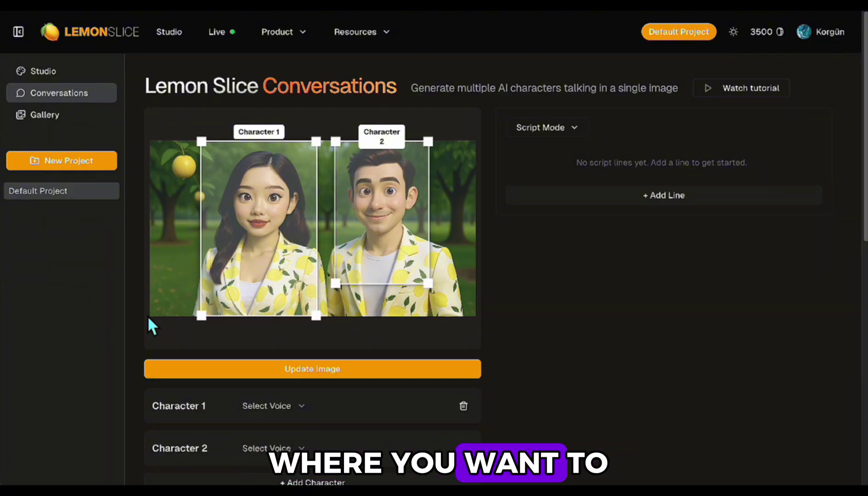
Step: Upload the market scene PNG from Downloads and set it as the conversation image
{"action": "left_click", "coordinate": [294, 369]}
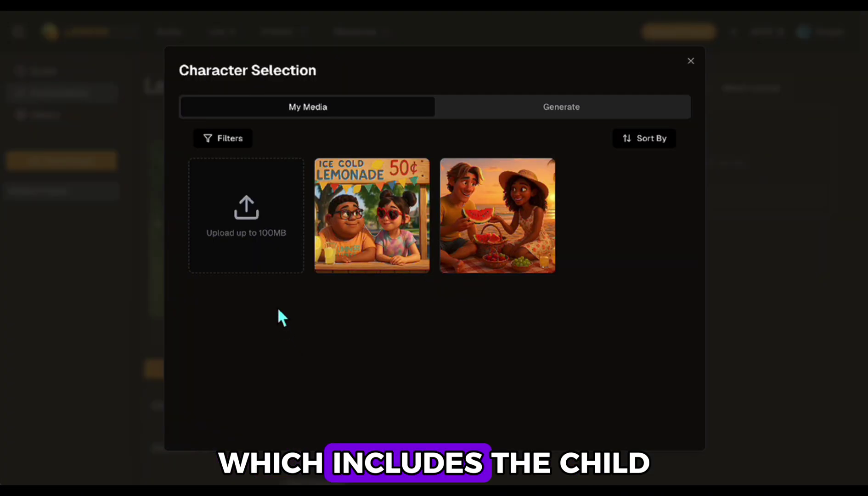
{"action": "left_click", "coordinate": [259, 232]}
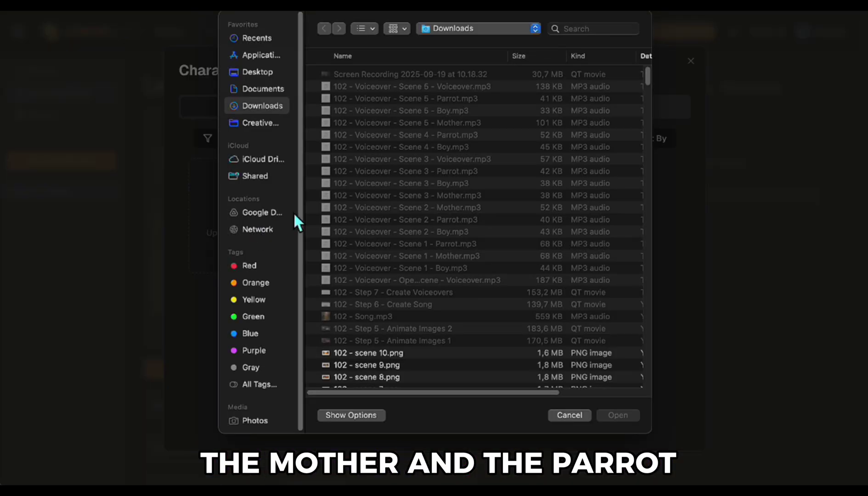
{"action": "scroll", "coordinate": [386, 210], "scroll_direction": "down", "scroll_amount": 4}
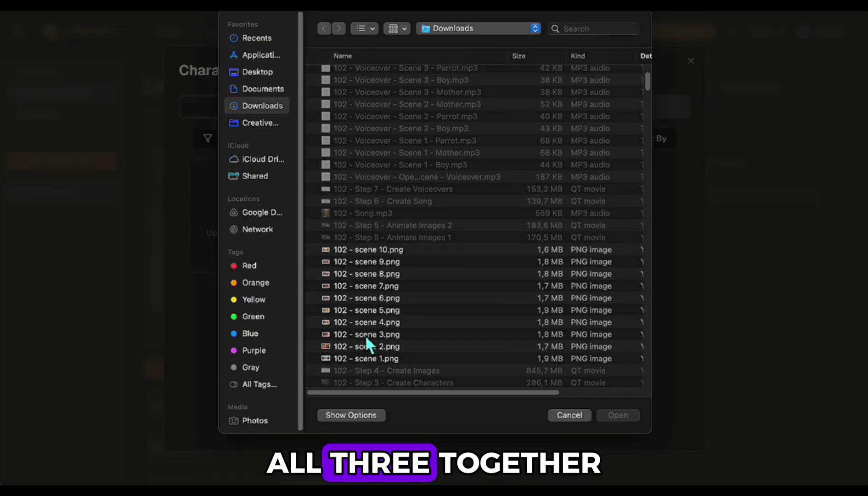
{"action": "double_click", "coordinate": [368, 344]}
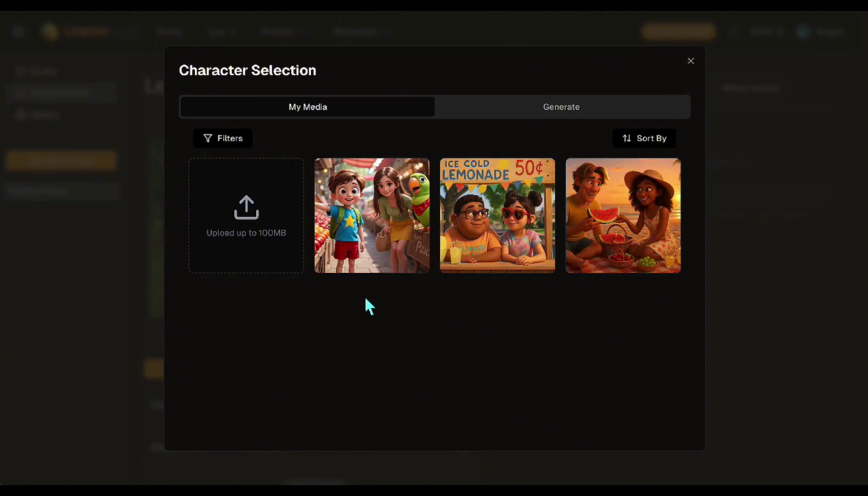
{"action": "left_click", "coordinate": [376, 216]}
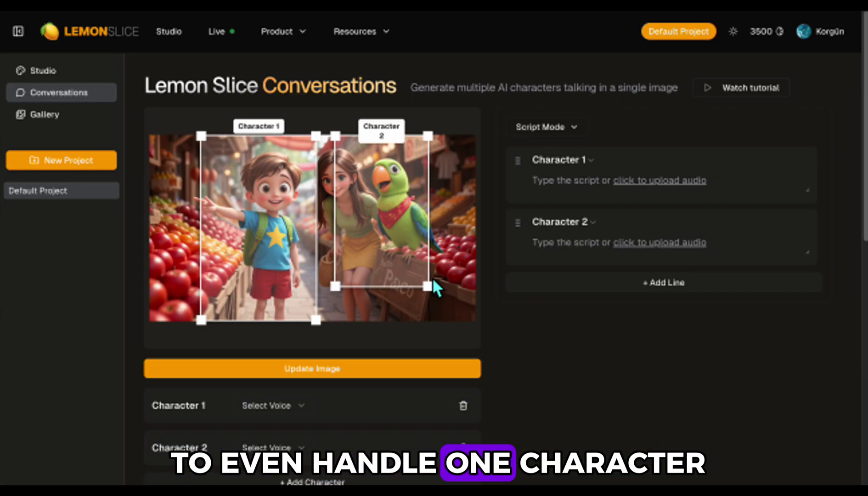
Step: Fit Character 1's box to the boy and Character 2's to the mother without overlap
{"action": "left_click_drag", "start_coordinate": [316, 321], "coordinate": [319, 259]}
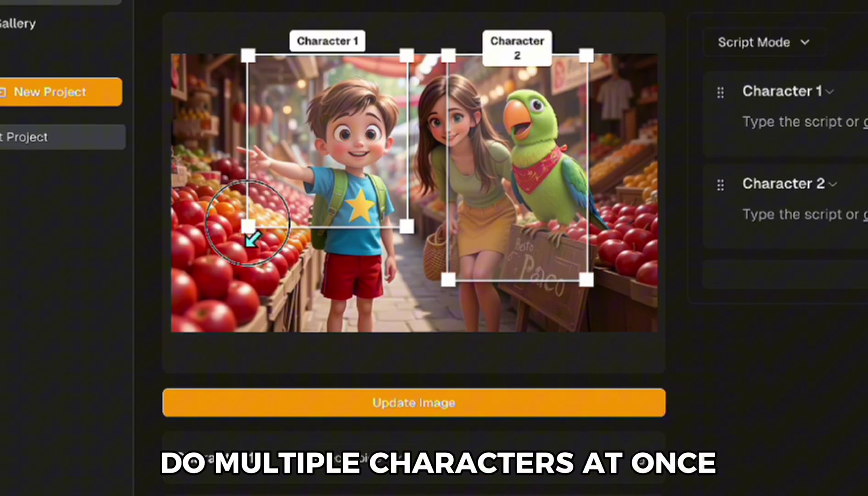
{"action": "left_click_drag", "start_coordinate": [221, 240], "coordinate": [209, 239]}
{"action": "left_click_drag", "start_coordinate": [503, 238], "coordinate": [440, 251]}
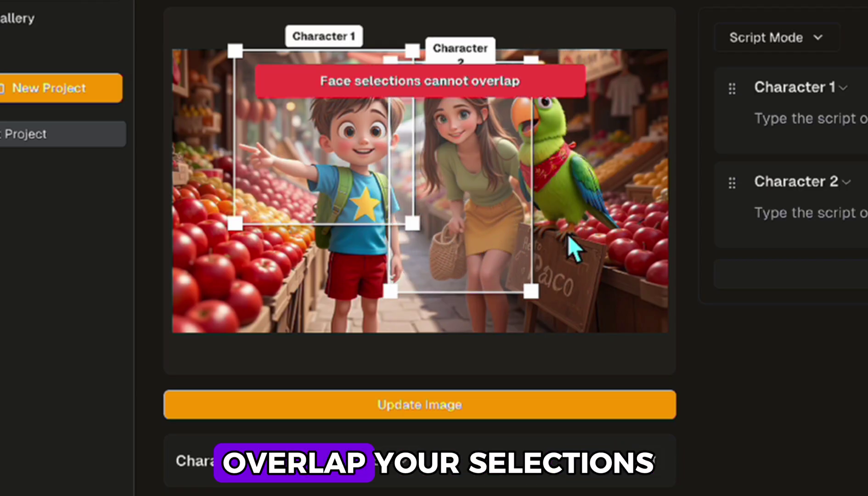
{"action": "left_click_drag", "start_coordinate": [467, 221], "coordinate": [497, 221]}
{"action": "left_click", "coordinate": [561, 291]}
{"action": "left_click_drag", "start_coordinate": [561, 292], "coordinate": [504, 237]}
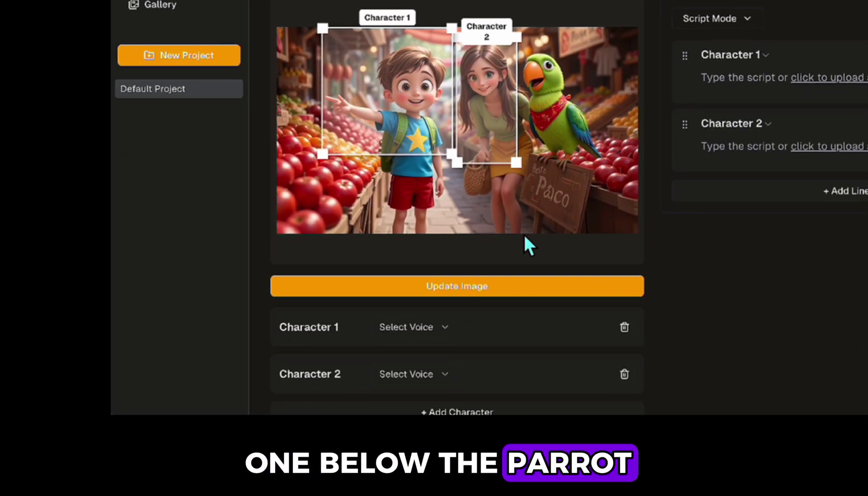
Step: Add Character 3 and resize its face box around the parrot
{"action": "scroll", "coordinate": [504, 213], "scroll_direction": "down", "scroll_amount": 1}
{"action": "left_click", "coordinate": [475, 394]}
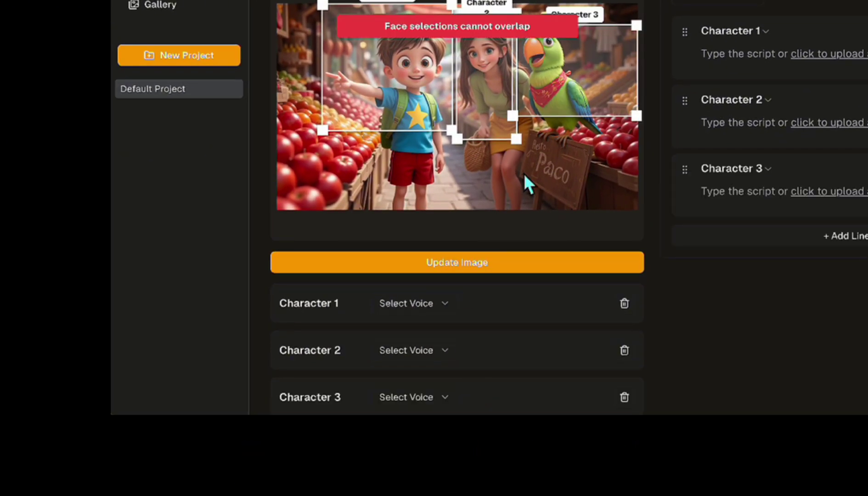
{"action": "left_click_drag", "start_coordinate": [512, 115], "coordinate": [521, 109]}
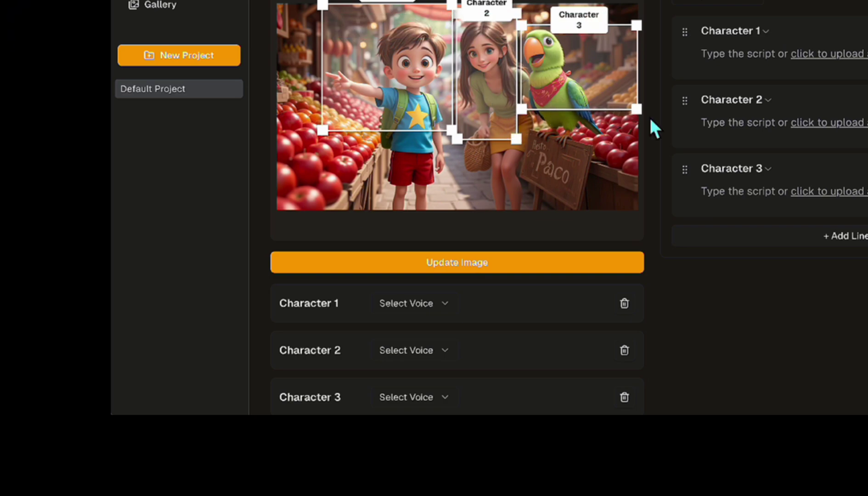
{"action": "left_click_drag", "start_coordinate": [646, 123], "coordinate": [614, 166]}
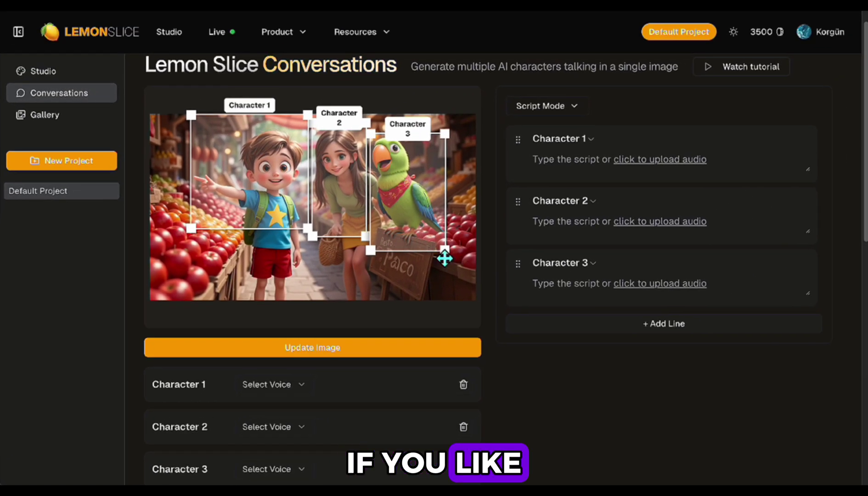
Step: Browse Character 1's voice choices, then close the voice chooser without picking one
{"action": "scroll", "coordinate": [404, 312], "scroll_direction": "down", "scroll_amount": 1}
{"action": "scroll", "coordinate": [402, 307], "scroll_direction": "down", "scroll_amount": 3}
{"action": "left_click", "coordinate": [301, 317]}
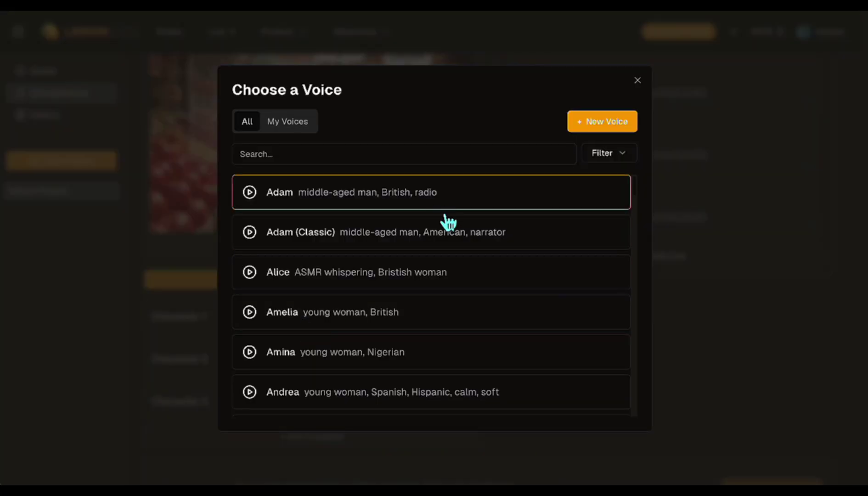
{"action": "scroll", "coordinate": [452, 257], "scroll_direction": "down", "scroll_amount": 6}
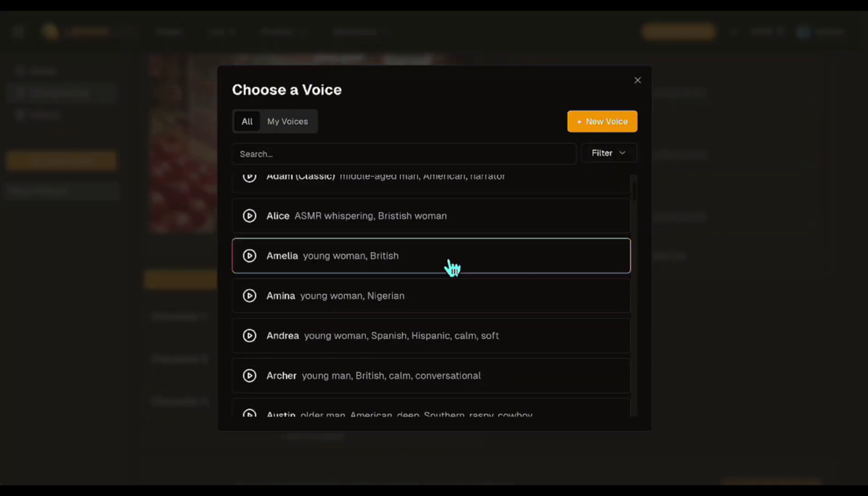
{"action": "left_click", "coordinate": [608, 155]}
{"action": "left_click", "coordinate": [637, 80]}
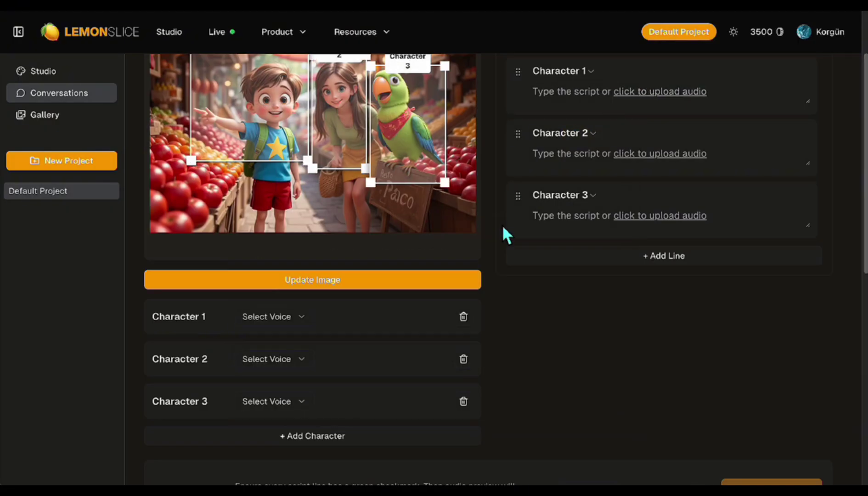
{"action": "scroll", "coordinate": [503, 226], "scroll_direction": "up", "scroll_amount": 2}
Step: Start Character 1's script line, clear its test text, and upload Scene 2 Boy.mp3
{"action": "left_click", "coordinate": [564, 159]}
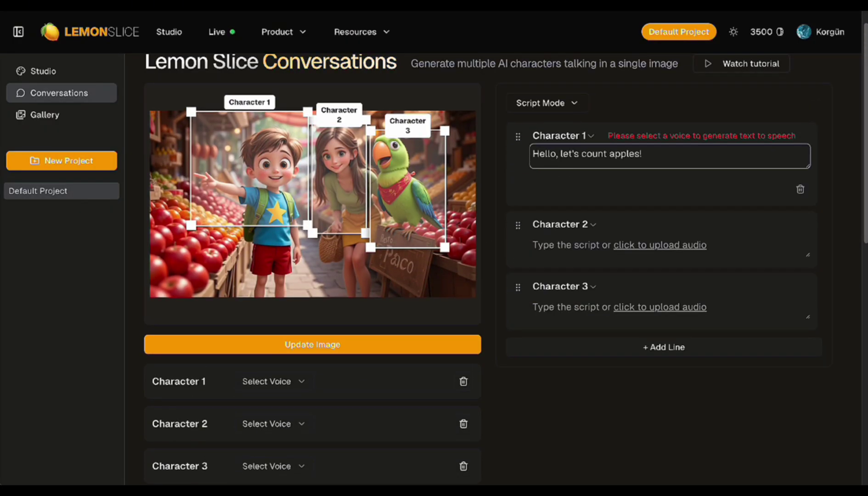
{"action": "key", "text": "BackSpace"}
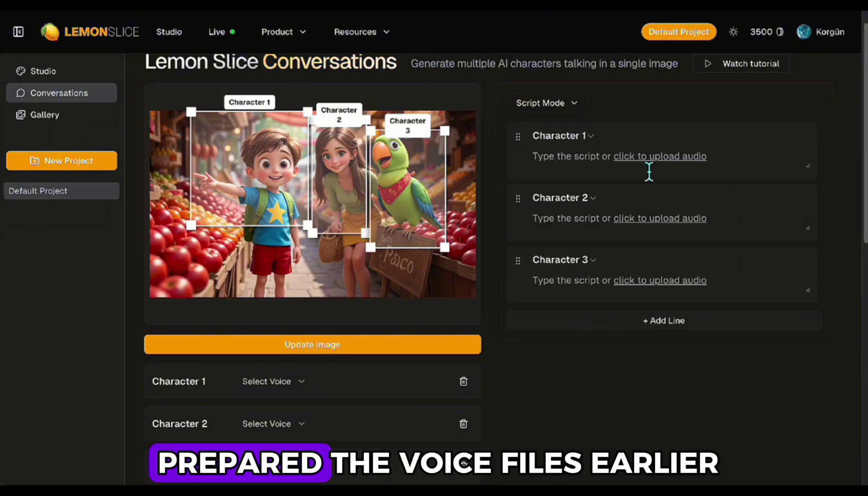
{"action": "left_click", "coordinate": [657, 157]}
{"action": "left_click", "coordinate": [651, 140]}
{"action": "left_click", "coordinate": [434, 231]}
{"action": "left_click", "coordinate": [613, 413]}
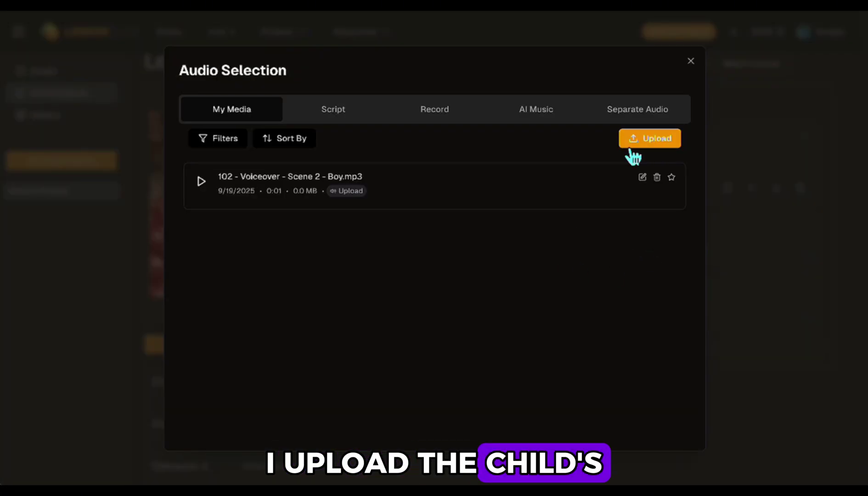
Step: Upload the Scene 2 Mother.mp3 and Parrot.mp3 voiceover clips
{"action": "left_click", "coordinate": [641, 141]}
{"action": "left_click", "coordinate": [442, 207]}
{"action": "left_click", "coordinate": [618, 415]}
{"action": "left_click", "coordinate": [656, 142]}
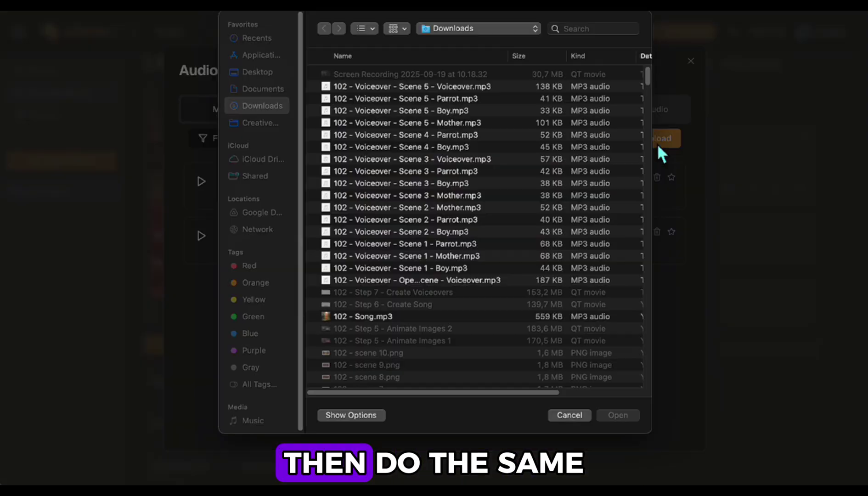
{"action": "left_click", "coordinate": [451, 220]}
{"action": "left_click", "coordinate": [618, 415]}
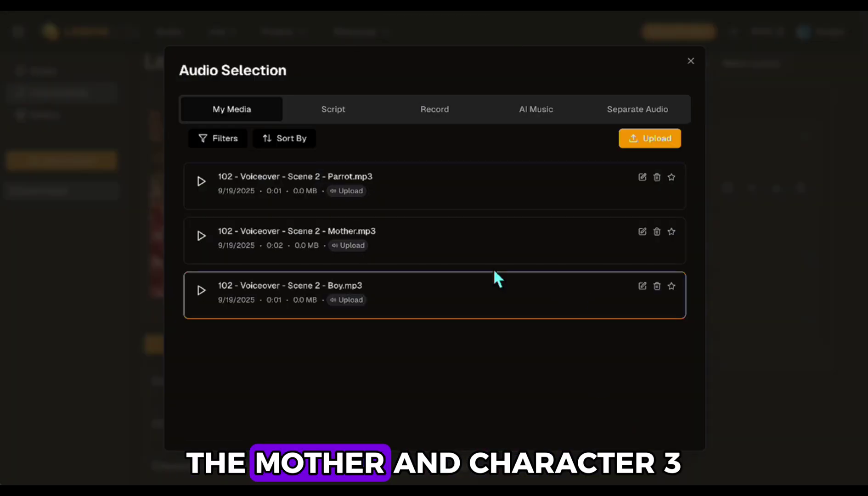
Step: Put the Parrot clip on a line, remove the wrong-clip line, and assign it to Character 3
{"action": "left_click", "coordinate": [500, 201]}
{"action": "left_click", "coordinate": [799, 277]}
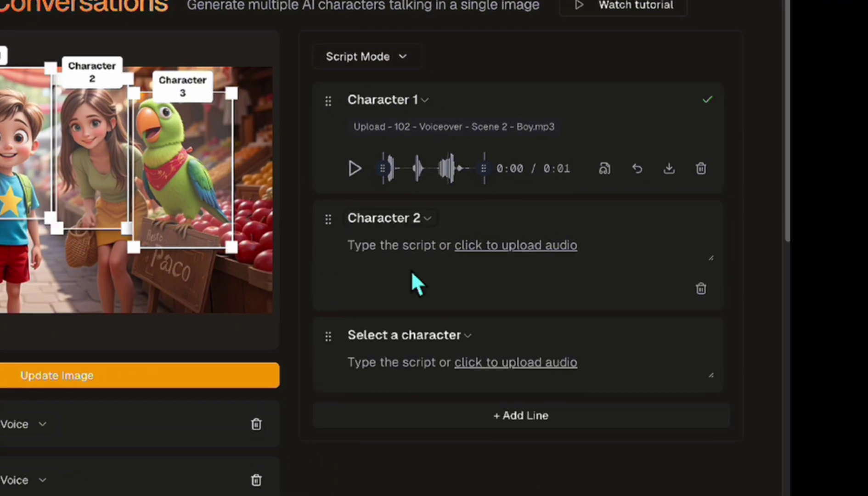
{"action": "left_click", "coordinate": [436, 300]}
{"action": "left_click", "coordinate": [427, 378]}
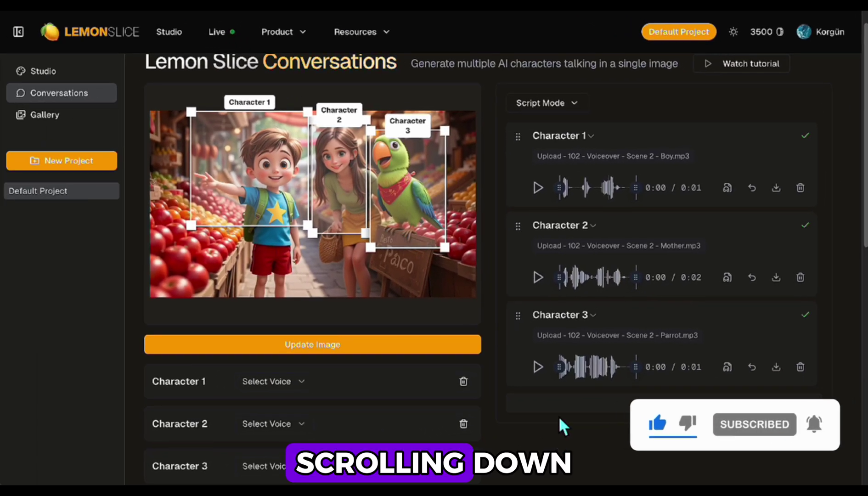
Step: Play the three-voice dialogue preview and keep the V2.5 precise lip-sync model
{"action": "scroll", "coordinate": [558, 415], "scroll_direction": "down", "scroll_amount": 3}
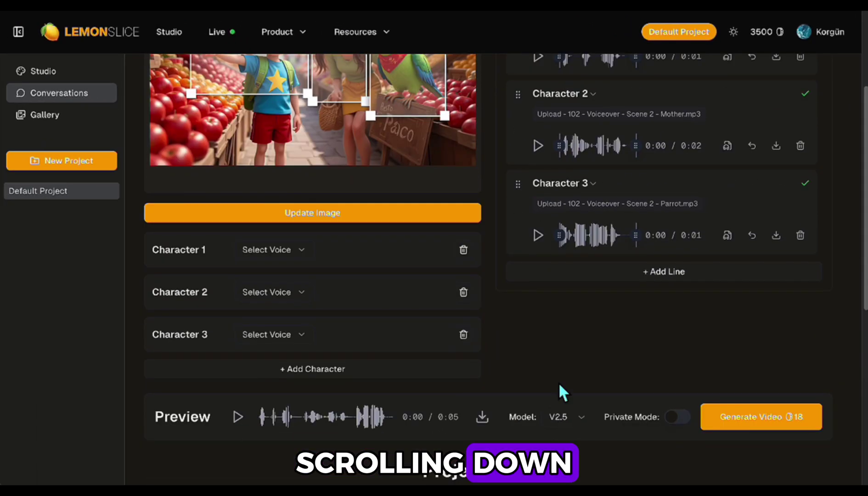
{"action": "scroll", "coordinate": [560, 356], "scroll_direction": "down", "scroll_amount": 2}
{"action": "left_click", "coordinate": [238, 361]}
{"action": "scroll", "coordinate": [246, 389], "scroll_direction": "up", "scroll_amount": 2}
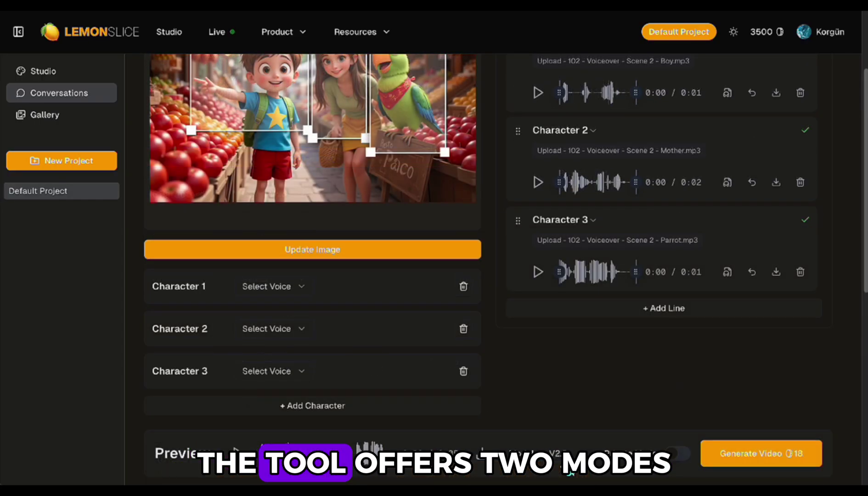
{"action": "left_click", "coordinate": [569, 472]}
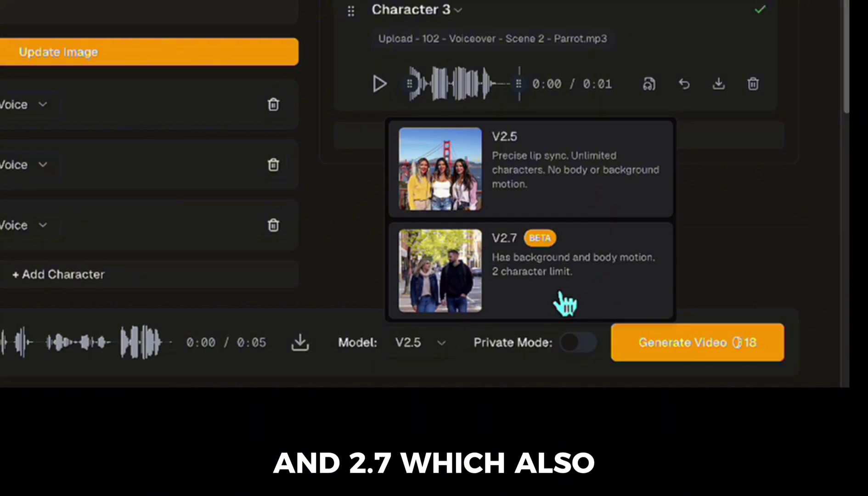
{"action": "left_click", "coordinate": [540, 185]}
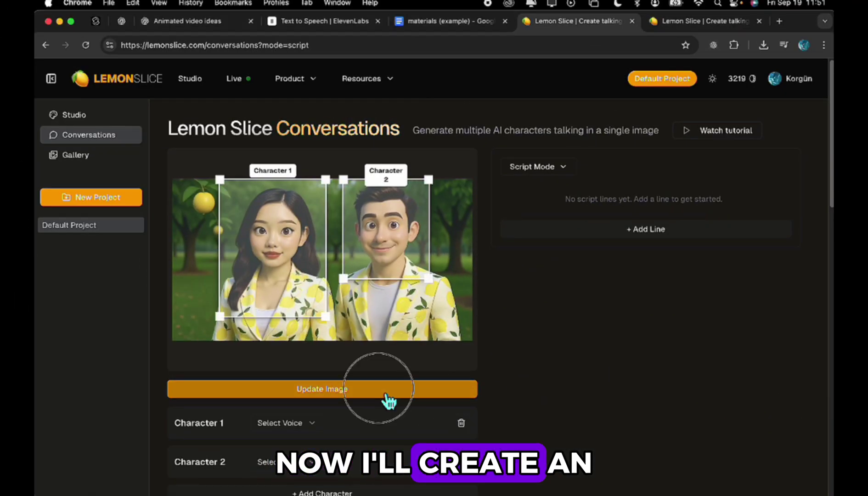
Step: Upload and load the market image of the boy and mother as the conversation image
{"action": "left_click", "coordinate": [388, 390]}
{"action": "left_click", "coordinate": [278, 255]}
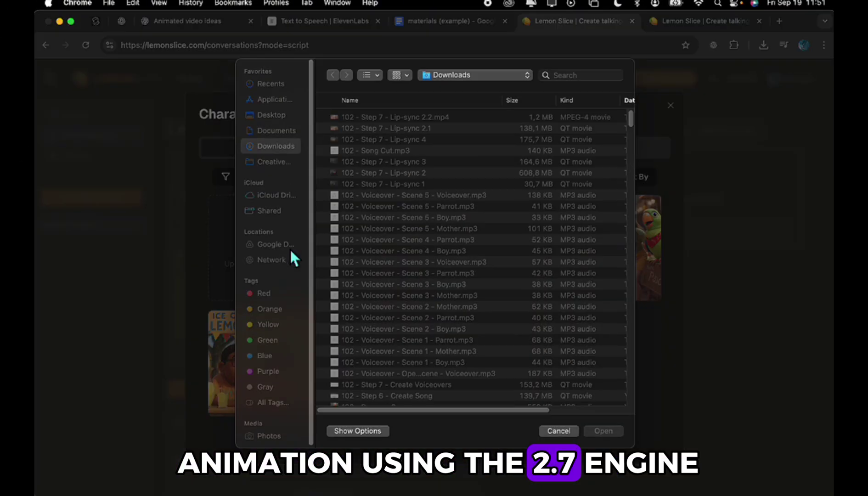
{"action": "scroll", "coordinate": [395, 235], "scroll_direction": "down", "scroll_amount": 5}
{"action": "double_click", "coordinate": [376, 331]}
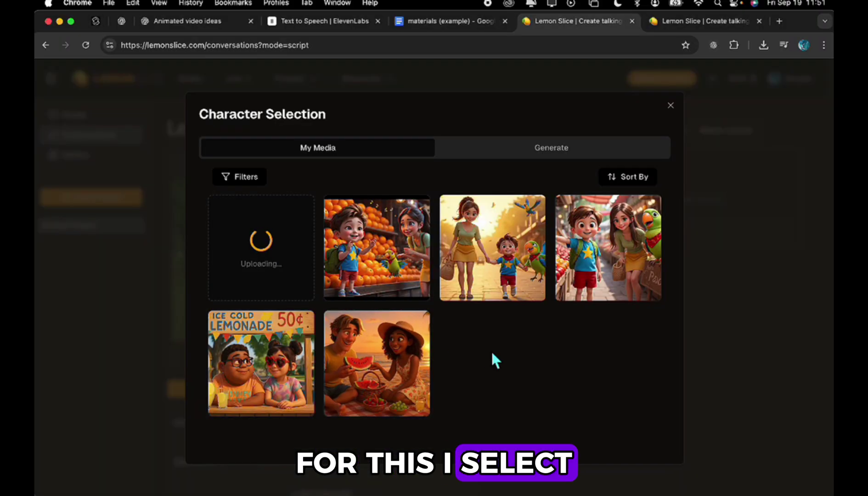
{"action": "left_click", "coordinate": [383, 259]}
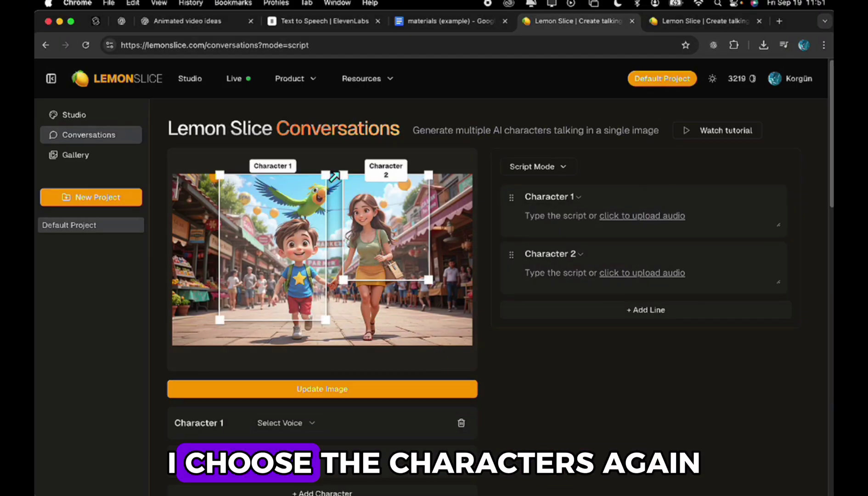
Step: Resize Character 1's box over the boy and Character 2's box over the mother's whole body
{"action": "left_click_drag", "start_coordinate": [333, 223], "coordinate": [333, 218]}
{"action": "left_click_drag", "start_coordinate": [332, 321], "coordinate": [338, 355]}
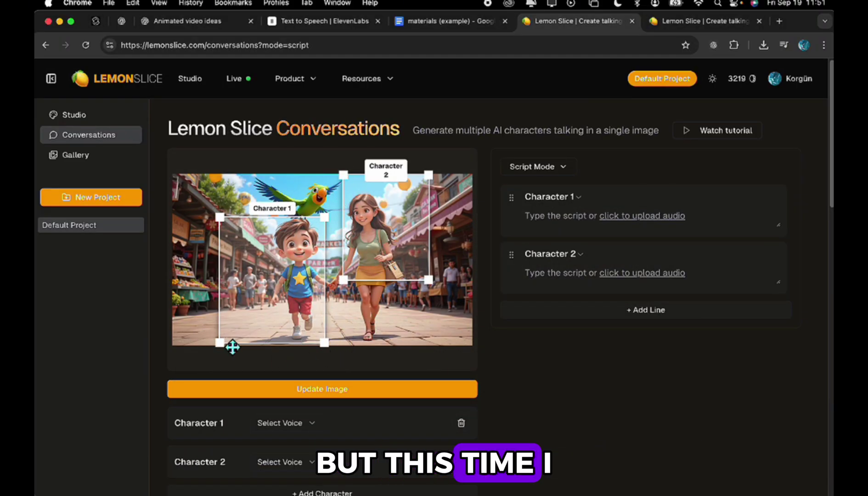
{"action": "left_click_drag", "start_coordinate": [233, 347], "coordinate": [271, 348]}
{"action": "left_click_drag", "start_coordinate": [381, 223], "coordinate": [342, 223]}
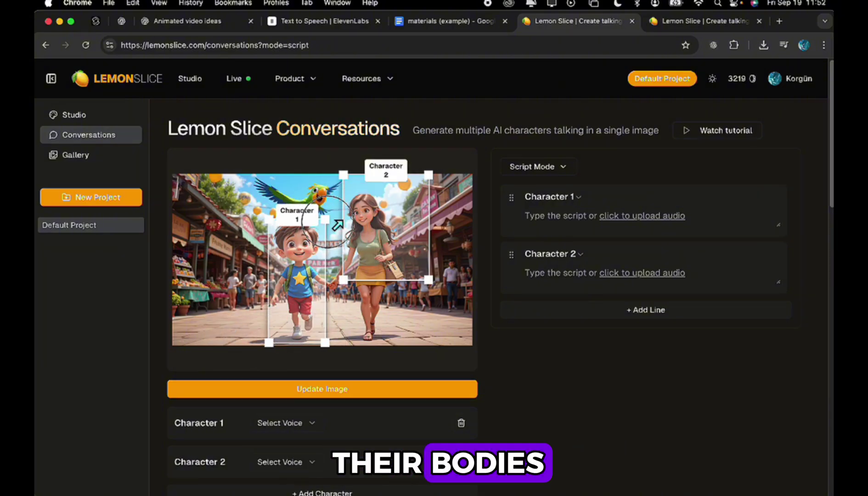
{"action": "left_click_drag", "start_coordinate": [369, 194], "coordinate": [368, 210]}
{"action": "left_click_drag", "start_coordinate": [427, 292], "coordinate": [409, 341]}
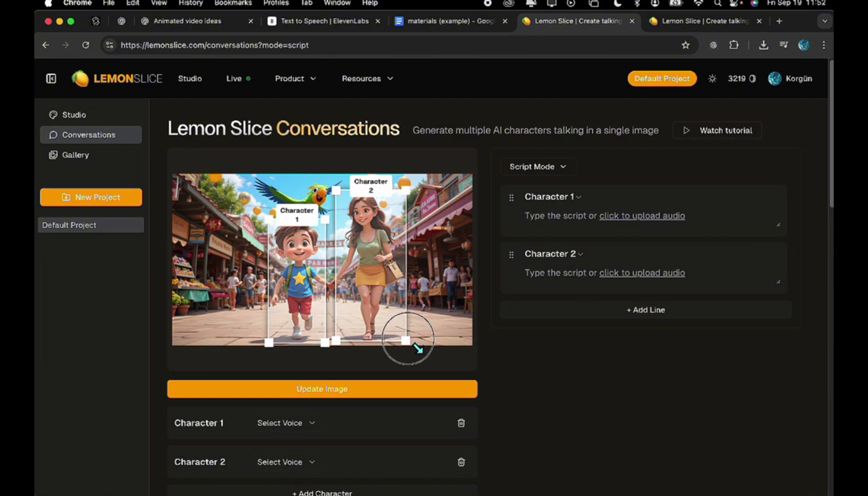
Step: Upload Scene 1 Boy.mp3 for Character 1 and Mother.mp3 for Character 2
{"action": "left_click", "coordinate": [642, 215]}
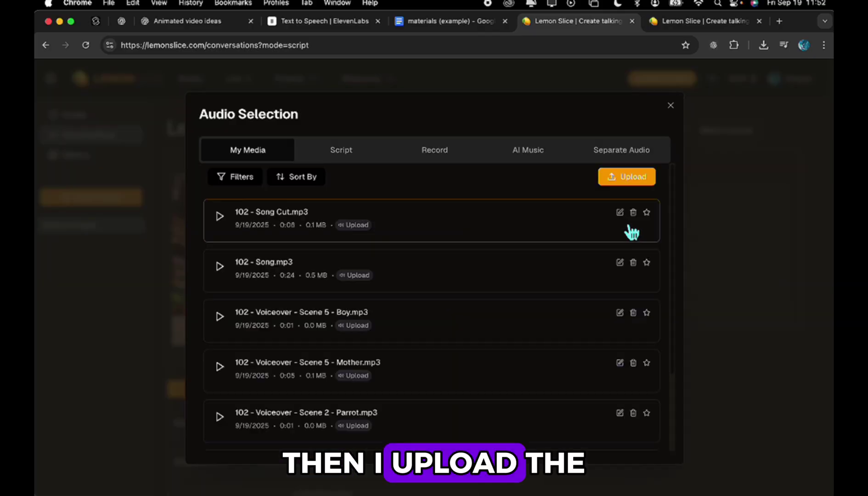
{"action": "left_click", "coordinate": [639, 178]}
{"action": "double_click", "coordinate": [464, 364]}
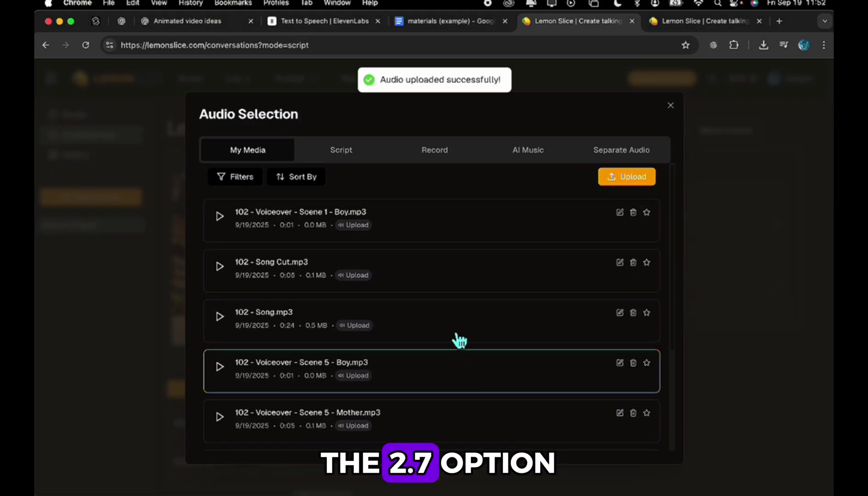
{"action": "left_click", "coordinate": [449, 226]}
{"action": "left_click", "coordinate": [620, 303]}
{"action": "left_click", "coordinate": [640, 177]}
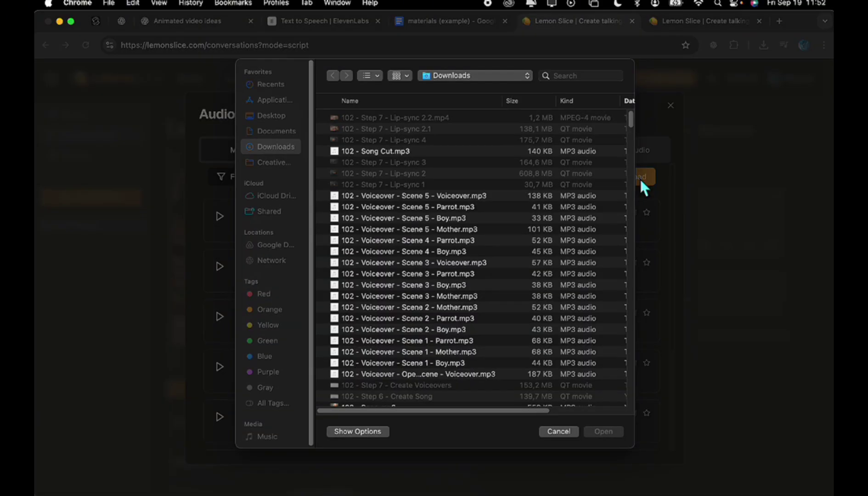
{"action": "double_click", "coordinate": [437, 353]}
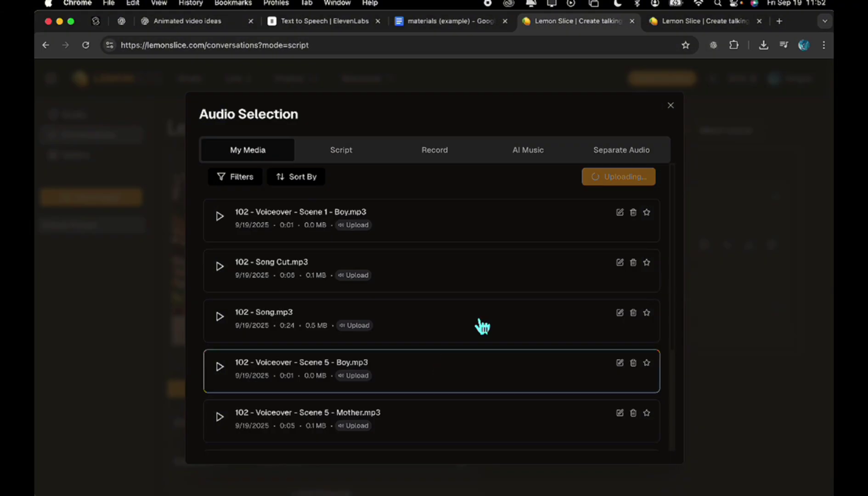
{"action": "left_click", "coordinate": [473, 232]}
Step: Switch to V2.7, enter the prompt 'the boy and his mom are talking to each other', and generate
{"action": "scroll", "coordinate": [532, 368], "scroll_direction": "down", "scroll_amount": 3}
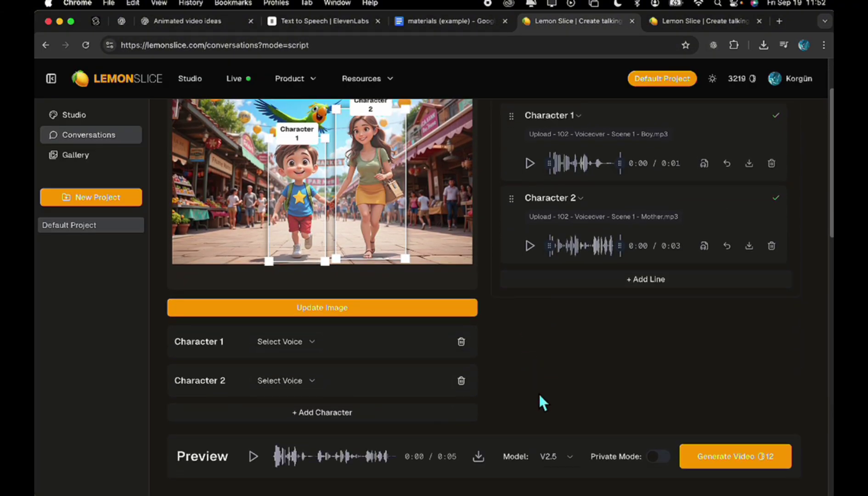
{"action": "left_click", "coordinate": [565, 457]}
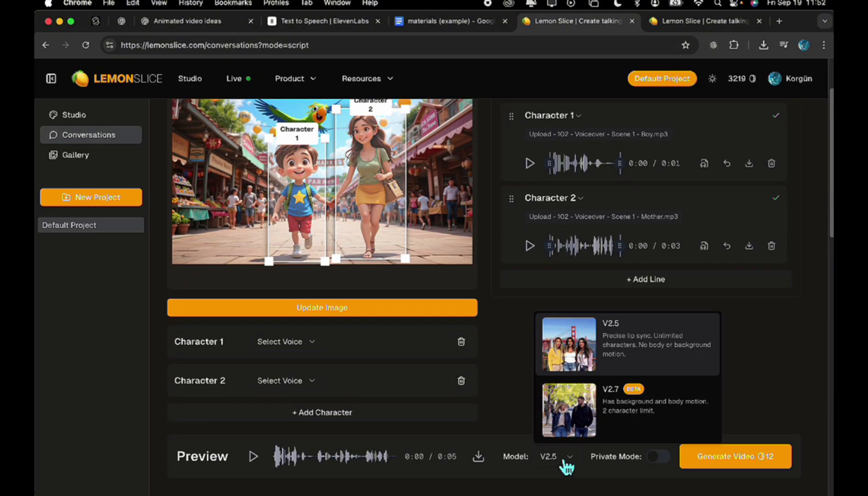
{"action": "left_click", "coordinate": [551, 425]}
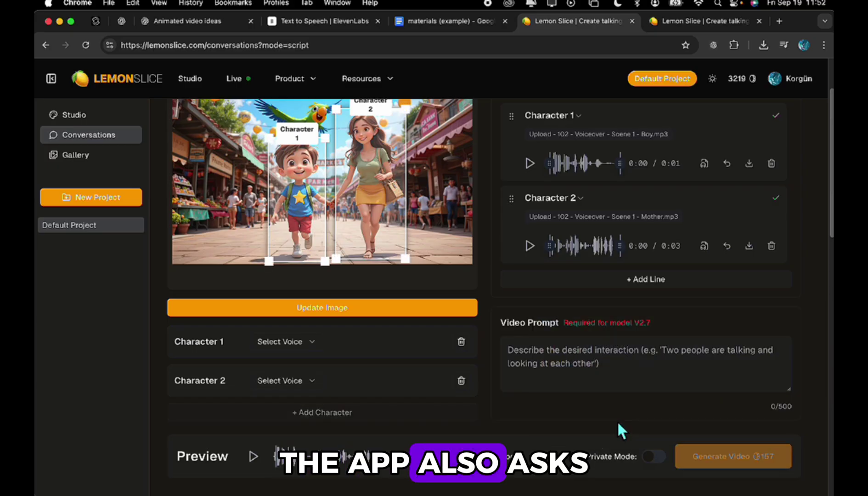
{"action": "left_click", "coordinate": [556, 368]}
{"action": "type", "text": "the boy and his mom are talking to each other"}
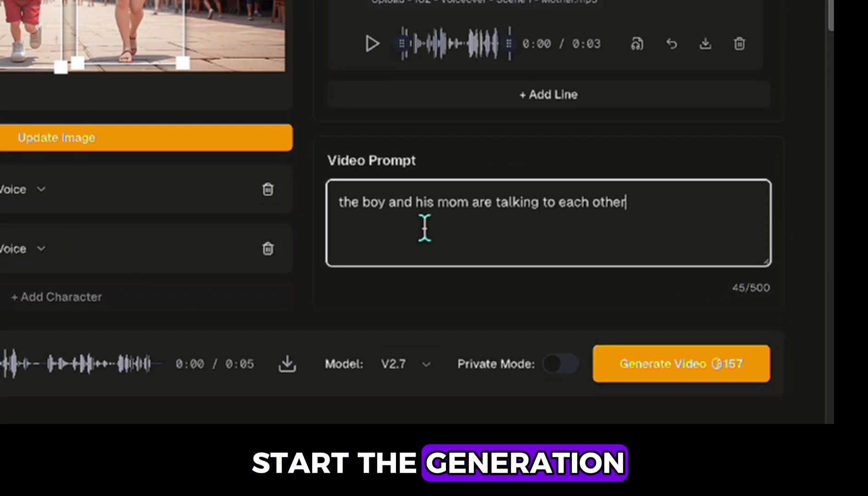
{"action": "left_click", "coordinate": [673, 367]}
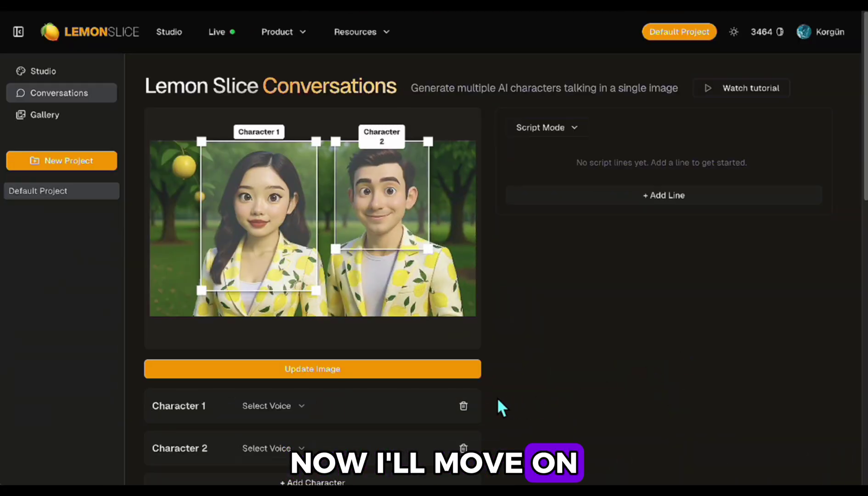
Step: Change the image to the boy and mother at the oranges and switch to Music Mode
{"action": "left_click", "coordinate": [377, 373]}
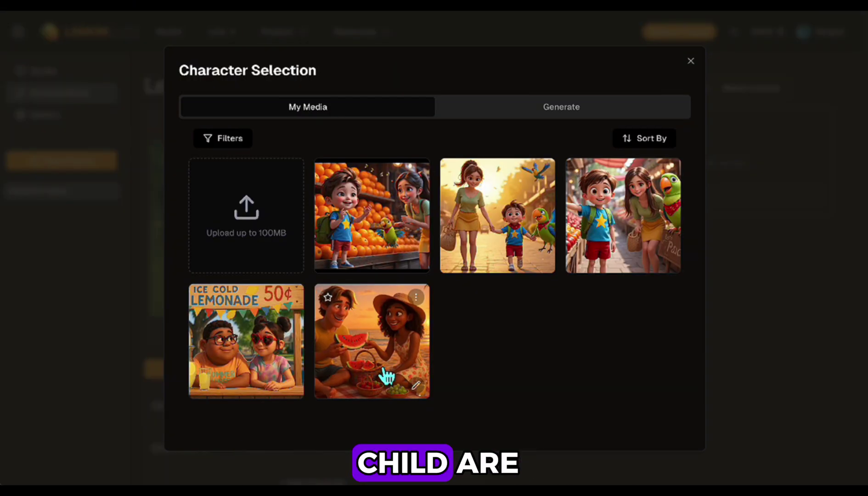
{"action": "left_click", "coordinate": [385, 224]}
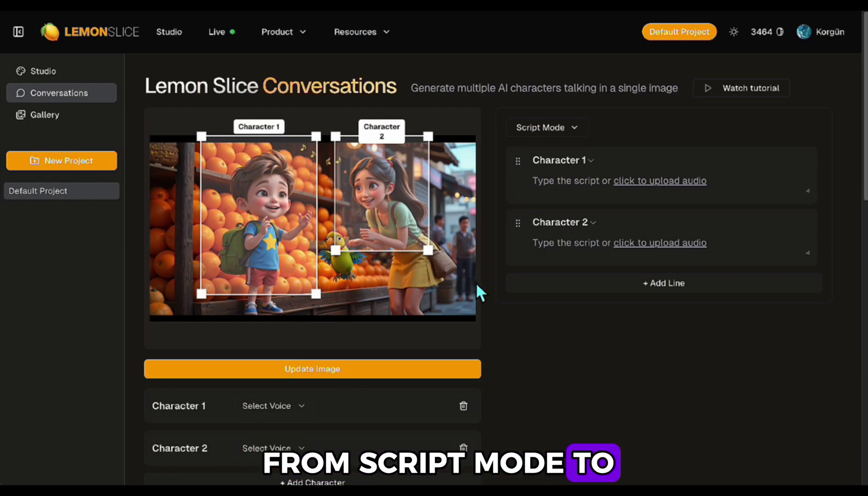
{"action": "left_click", "coordinate": [580, 135]}
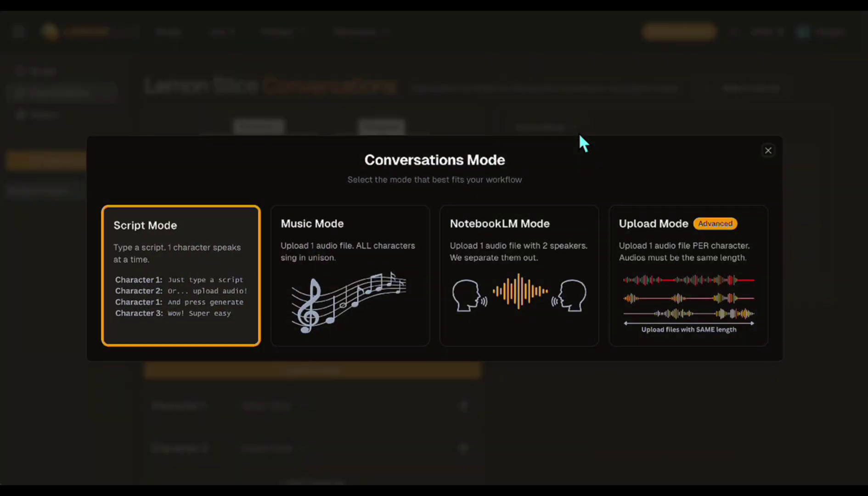
{"action": "left_click", "coordinate": [342, 280]}
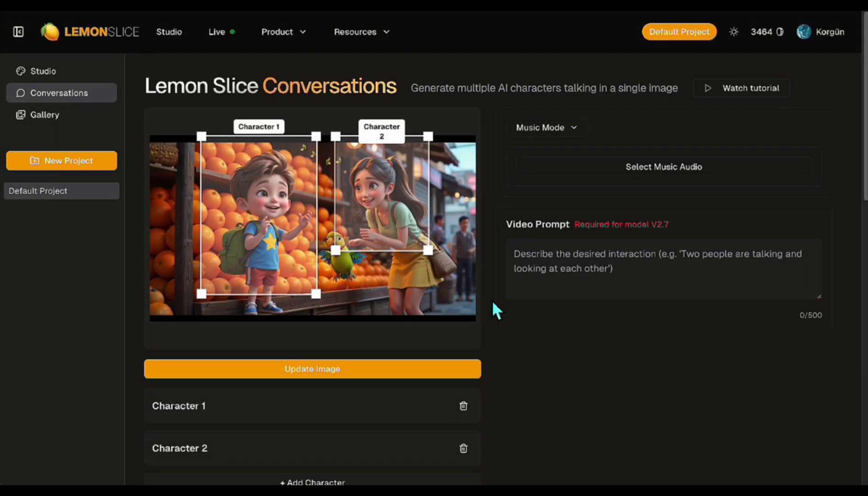
Step: Upload 102 - Song.mp3 as the music track and write a prompt about them singing together
{"action": "left_click", "coordinate": [636, 174]}
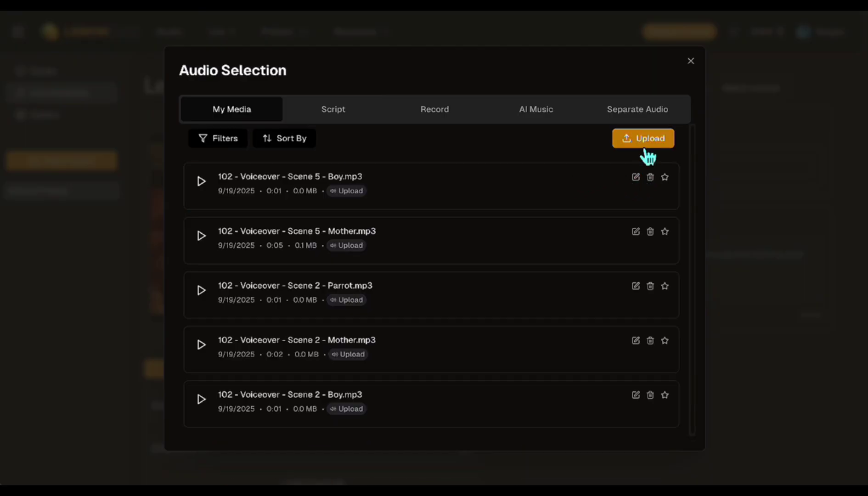
{"action": "left_click", "coordinate": [645, 140]}
{"action": "left_click", "coordinate": [623, 419]}
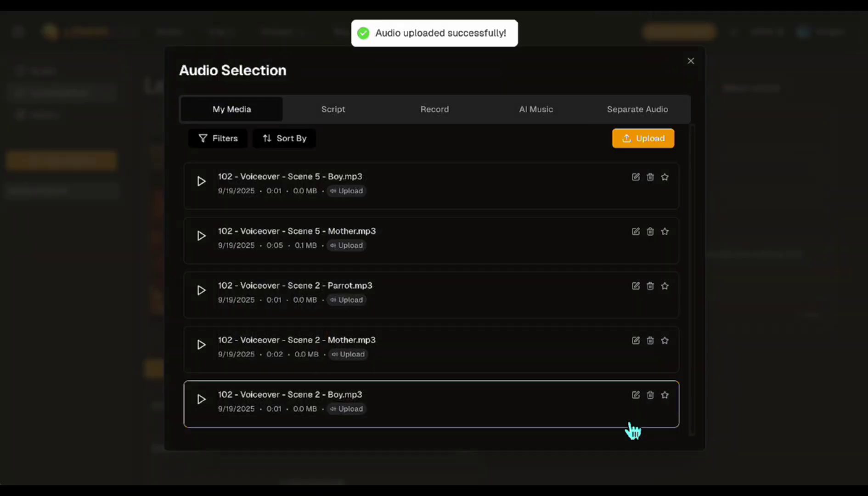
{"action": "left_click", "coordinate": [470, 205]}
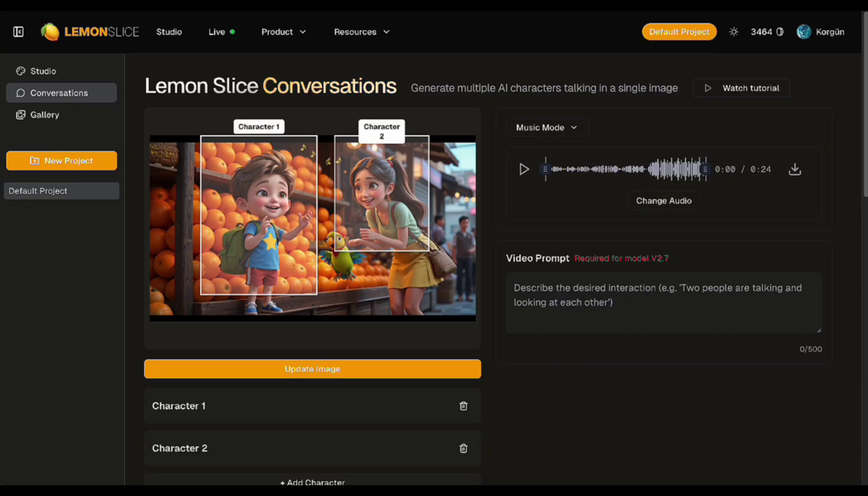
{"action": "type", "text": "mother s"}
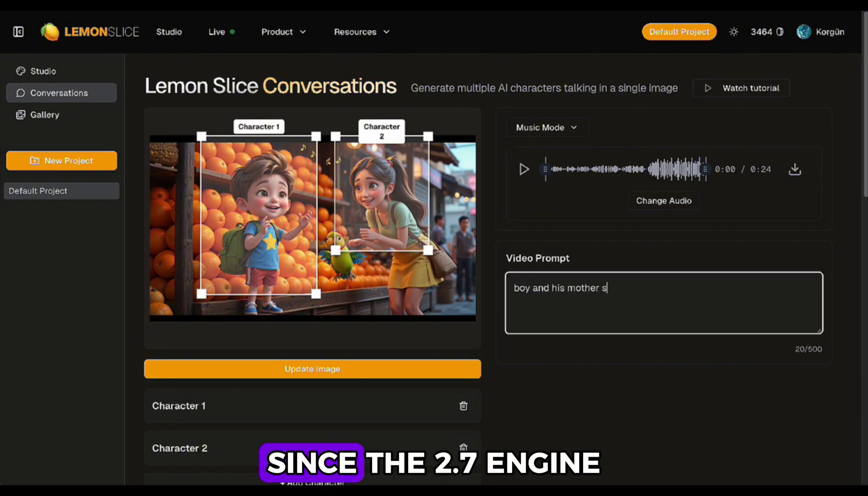
{"action": "key", "text": "BackSpace"}
{"action": "type", "text": "are singing together"}
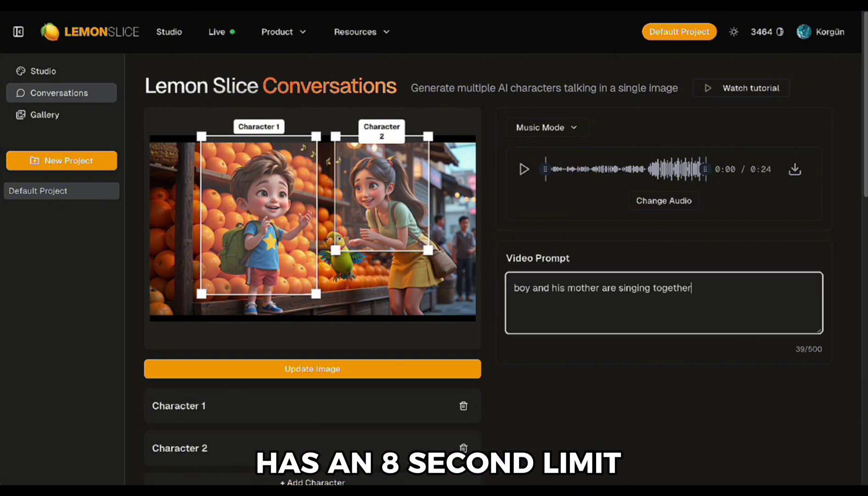
Step: Generate the full-length singing video with the V2.5 model
{"action": "scroll", "coordinate": [545, 364], "scroll_direction": "down", "scroll_amount": 2}
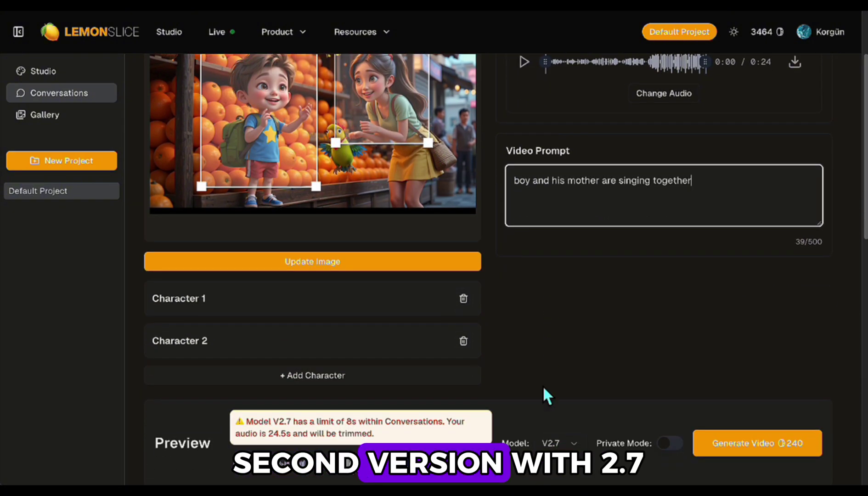
{"action": "left_click", "coordinate": [569, 443]}
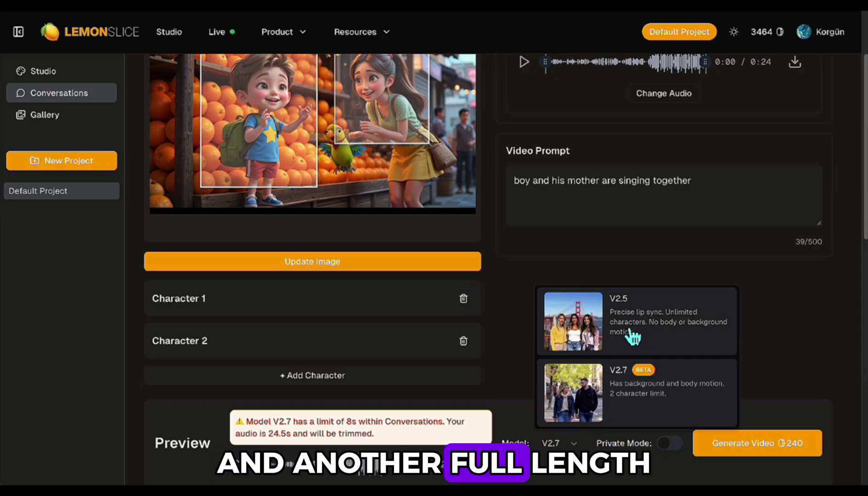
{"action": "left_click", "coordinate": [629, 335]}
{"action": "scroll", "coordinate": [625, 327], "scroll_direction": "up", "scroll_amount": 2}
{"action": "scroll", "coordinate": [624, 326], "scroll_direction": "down", "scroll_amount": 2}
{"action": "left_click", "coordinate": [756, 442]}
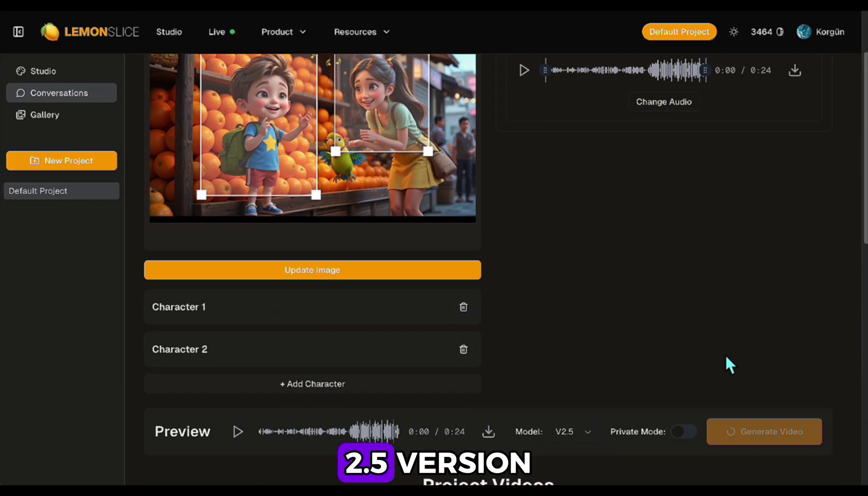
Step: Switch the generation model back to V2.7
{"action": "scroll", "coordinate": [608, 290], "scroll_direction": "up", "scroll_amount": 2}
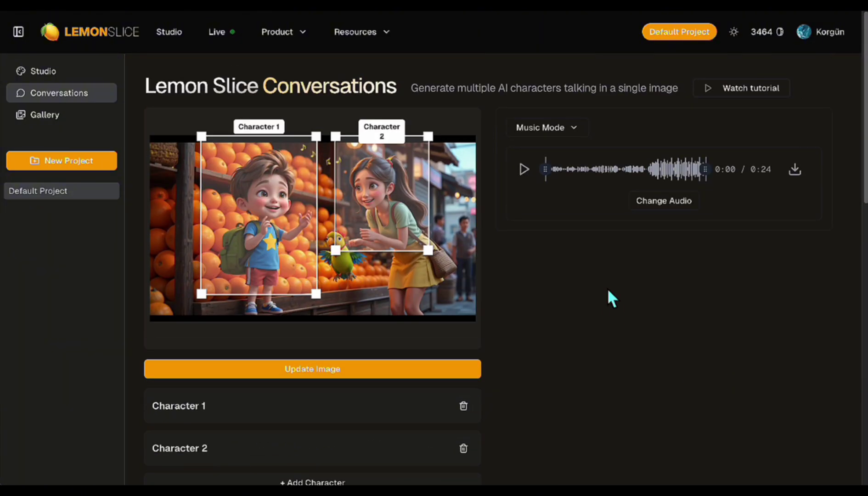
{"action": "scroll", "coordinate": [607, 288], "scroll_direction": "down", "scroll_amount": 3}
{"action": "left_click", "coordinate": [565, 360]}
{"action": "left_click", "coordinate": [574, 328]}
{"action": "scroll", "coordinate": [580, 290], "scroll_direction": "up", "scroll_amount": 1}
{"action": "scroll", "coordinate": [581, 299], "scroll_direction": "up", "scroll_amount": 2}
Step: Scroll down the Lemon Slice page before moving on to CapCut
{"action": "scroll", "coordinate": [581, 299], "scroll_direction": "down", "scroll_amount": 2}
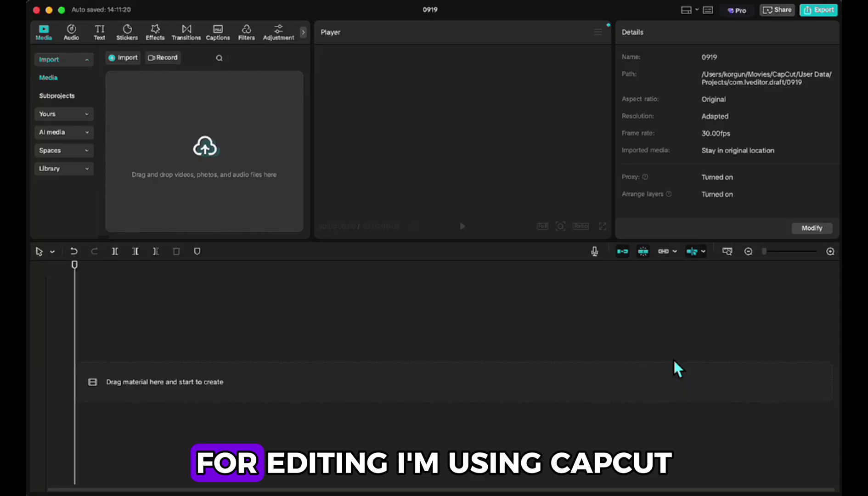
Step: Select the voiceover, Kling and LS scene files in Finder Downloads and drag them into CapCut's media
{"action": "key", "text": "super+Tab"}
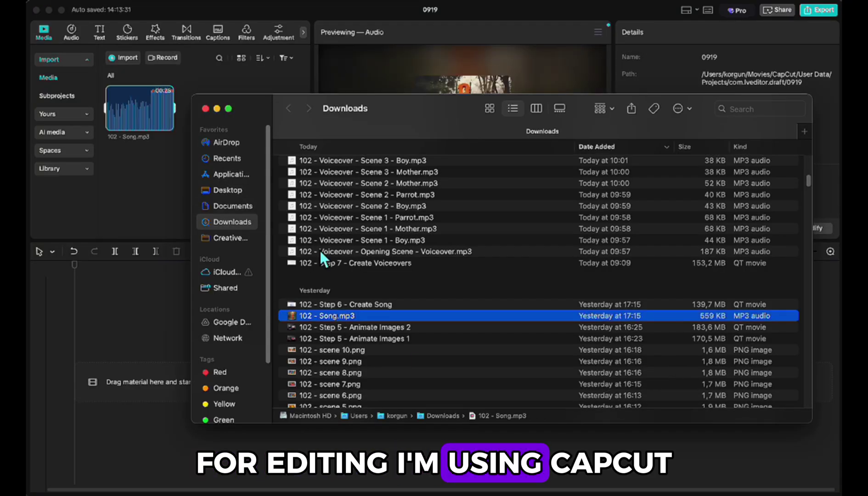
{"action": "left_click", "coordinate": [367, 308]}
{"action": "scroll", "coordinate": [394, 224], "scroll_direction": "up", "scroll_amount": 3}
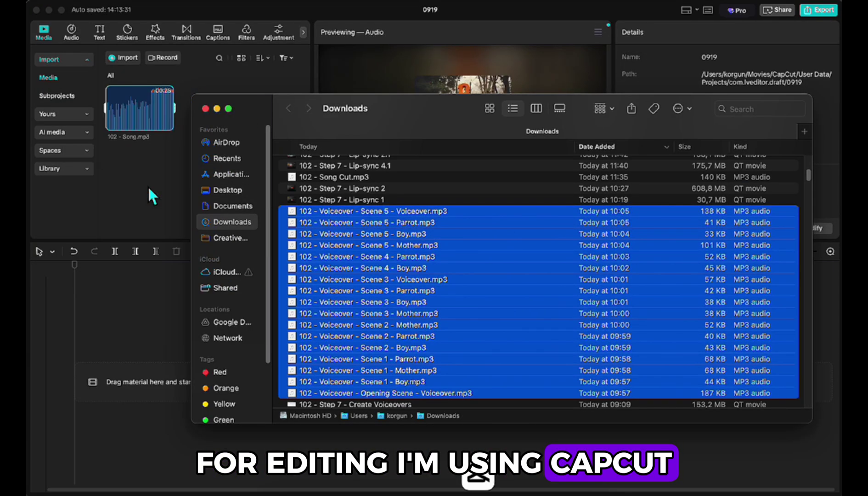
{"action": "left_click", "coordinate": [391, 211], "text": "shift"}
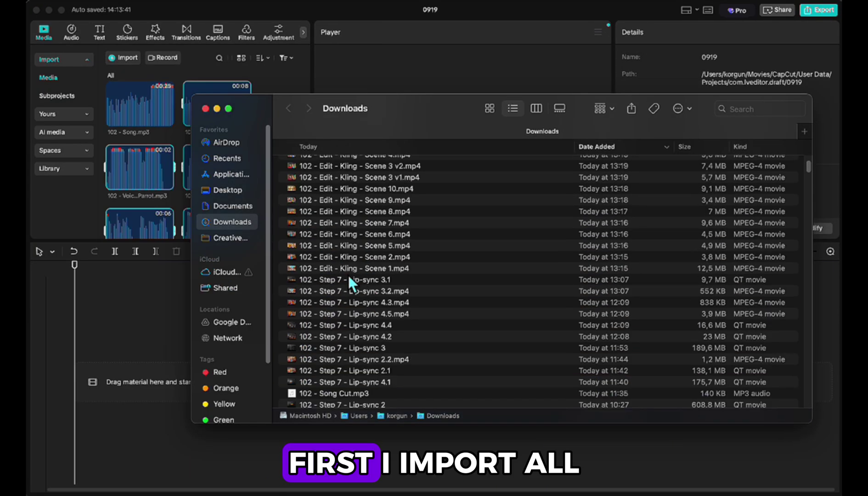
{"action": "left_click", "coordinate": [355, 236]}
{"action": "left_click", "coordinate": [354, 350], "text": "shift"}
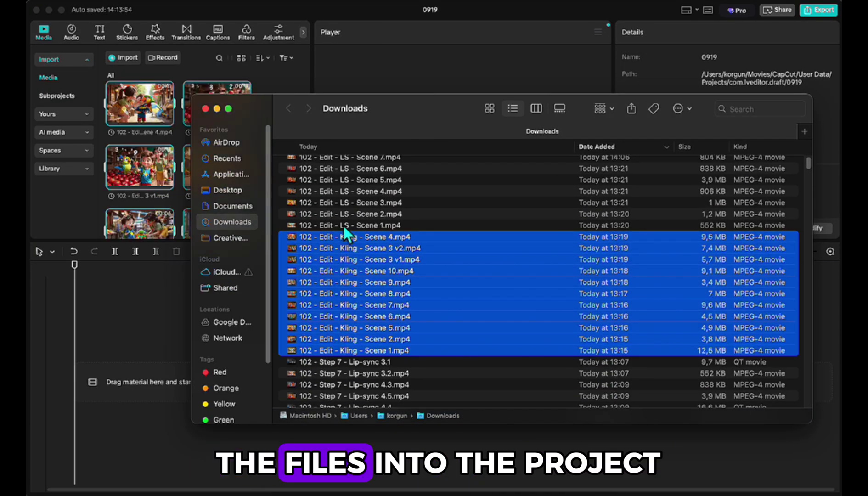
{"action": "left_click", "coordinate": [344, 226]}
{"action": "left_click", "coordinate": [366, 169], "text": "shift"}
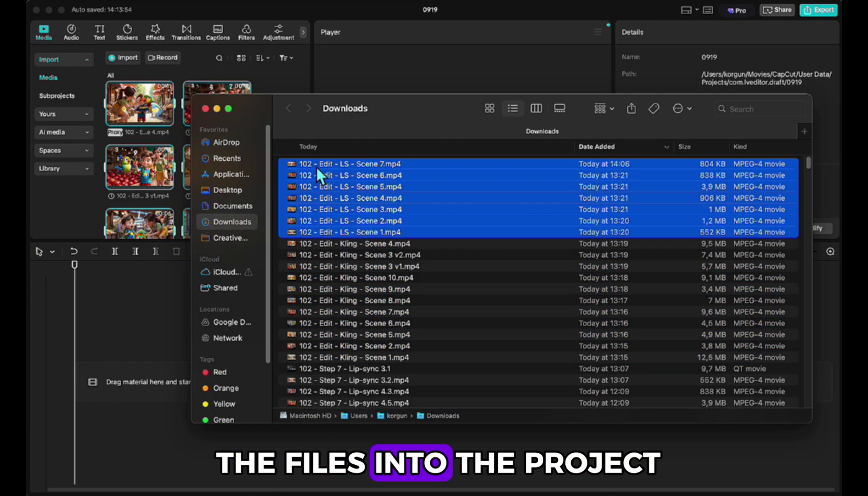
{"action": "left_click_drag", "start_coordinate": [366, 169], "coordinate": [160, 148]}
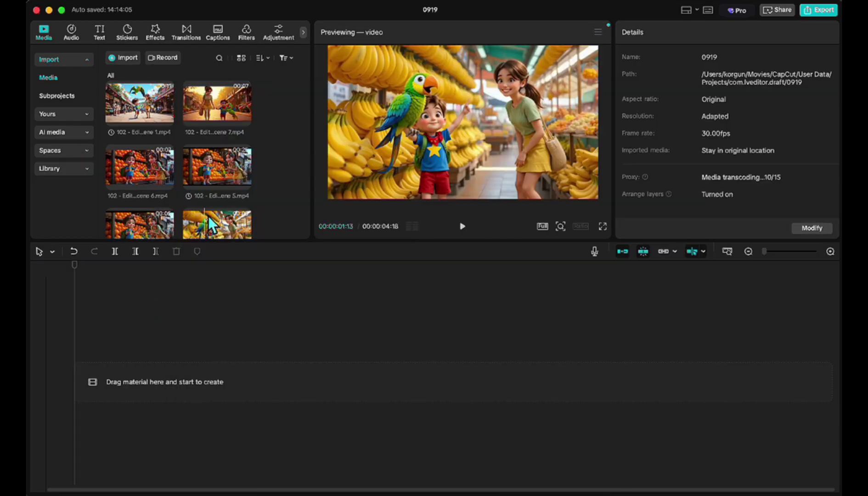
{"action": "scroll", "coordinate": [211, 192], "scroll_direction": "down", "scroll_amount": 2}
{"action": "scroll", "coordinate": [211, 191], "scroll_direction": "up", "scroll_amount": 5}
{"action": "scroll", "coordinate": [145, 102], "scroll_direction": "down", "scroll_amount": 5}
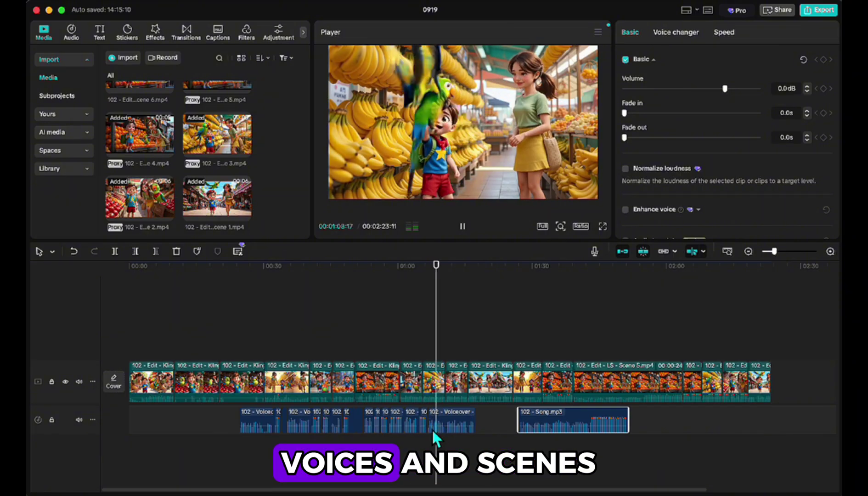
Step: Extract the audio from the timeline's video clips and undo the accidental speed change
{"action": "left_click", "coordinate": [348, 462]}
{"action": "left_click", "coordinate": [165, 374]}
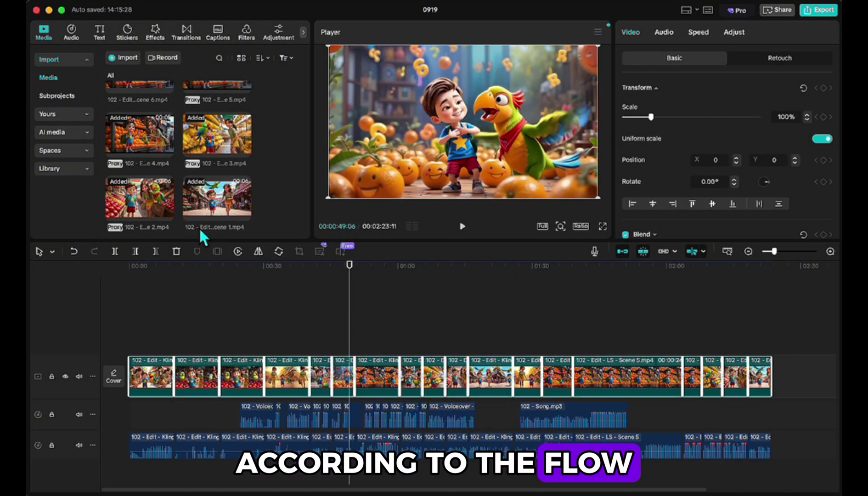
{"action": "left_click", "coordinate": [174, 447]}
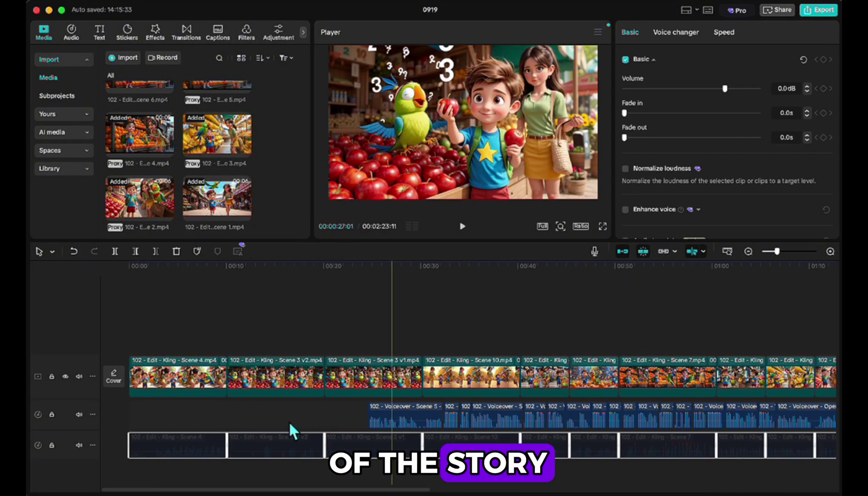
{"action": "left_click", "coordinate": [505, 415]}
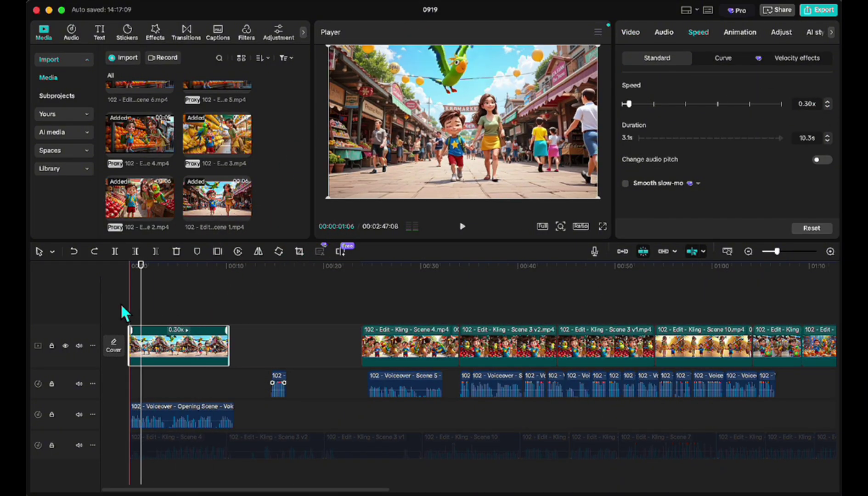
{"action": "key", "text": "ctrl+z"}
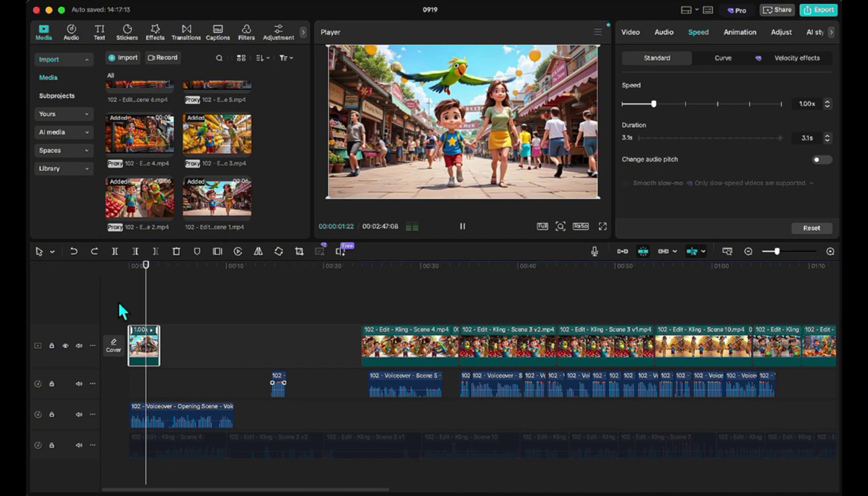
Step: Move the Scene 4 clip to follow the opener, butted against Scene 5
{"action": "left_click_drag", "start_coordinate": [388, 356], "coordinate": [156, 327]}
{"action": "left_click", "coordinate": [257, 346]}
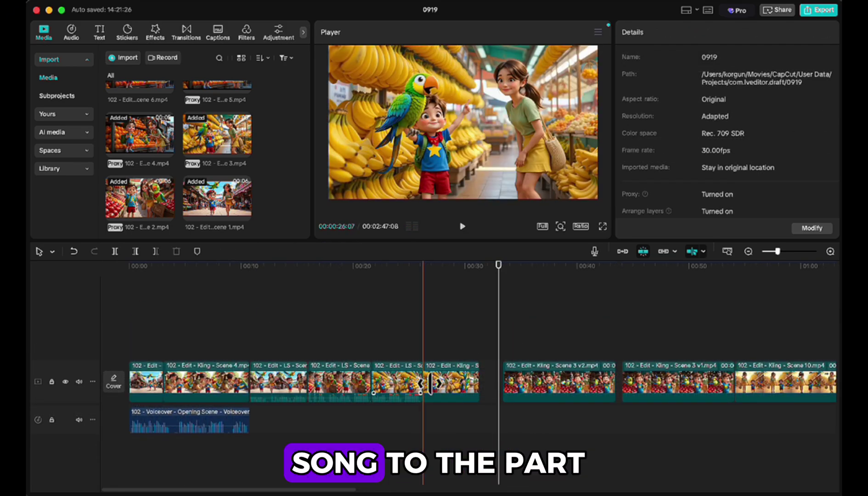
{"action": "left_click", "coordinate": [424, 382]}
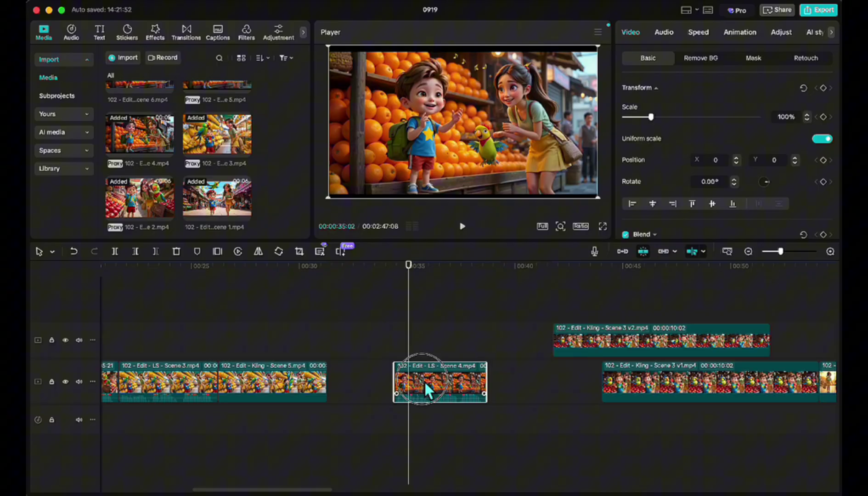
{"action": "left_click_drag", "start_coordinate": [424, 382], "coordinate": [358, 382]}
Step: Bring the Scene 5 file in from Downloads and trim off the part before the playhead
{"action": "left_click", "coordinate": [360, 201]}
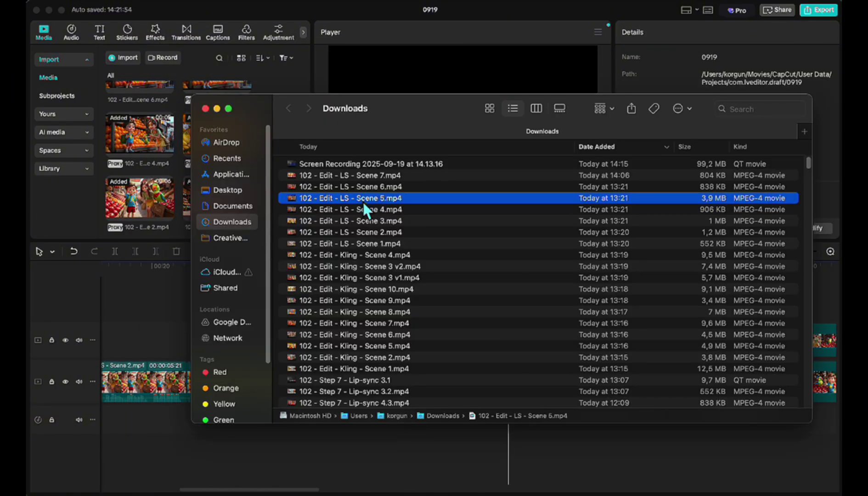
{"action": "left_click_drag", "start_coordinate": [360, 201], "coordinate": [459, 451]}
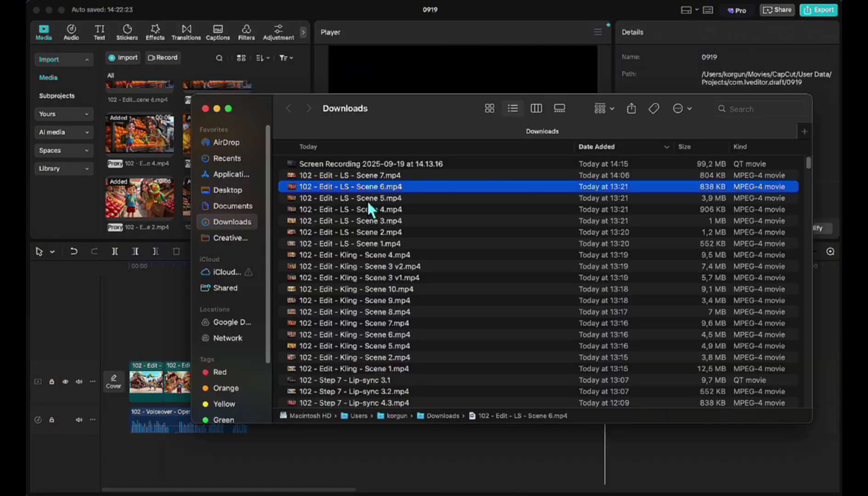
{"action": "left_click_drag", "start_coordinate": [367, 202], "coordinate": [372, 185]}
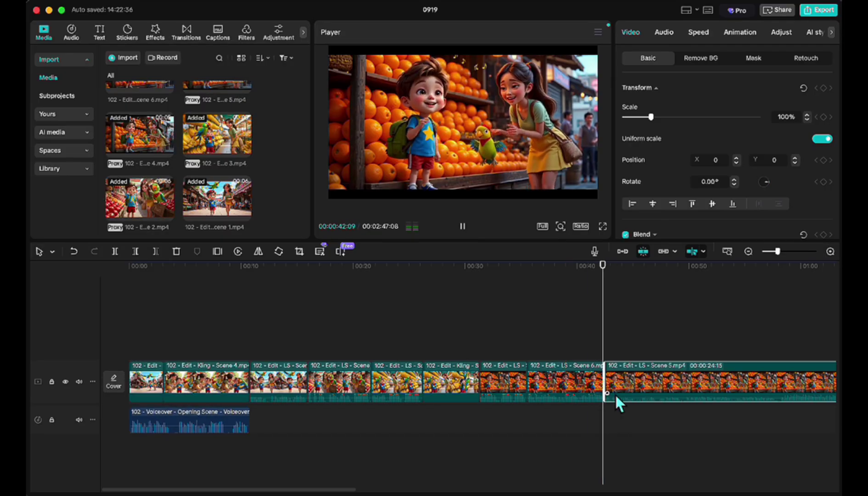
{"action": "scroll", "coordinate": [615, 393], "scroll_direction": "up", "scroll_amount": 5}
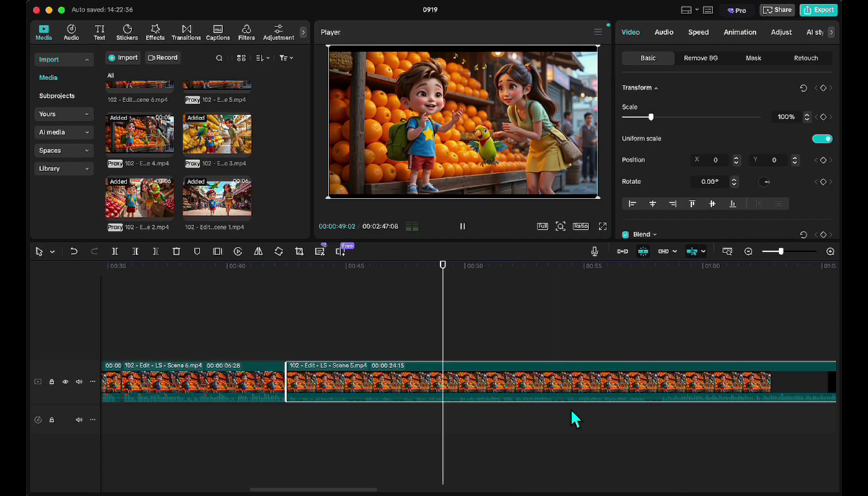
{"action": "key", "text": "q"}
{"action": "left_click", "coordinate": [664, 32]}
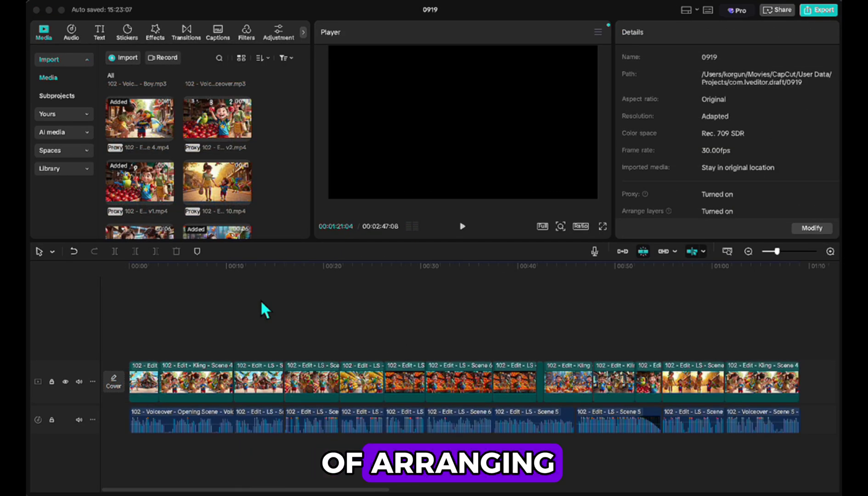
Step: Add a Fade Up transition between the first two clips, accepting duplicate frames
{"action": "left_click", "coordinate": [189, 31]}
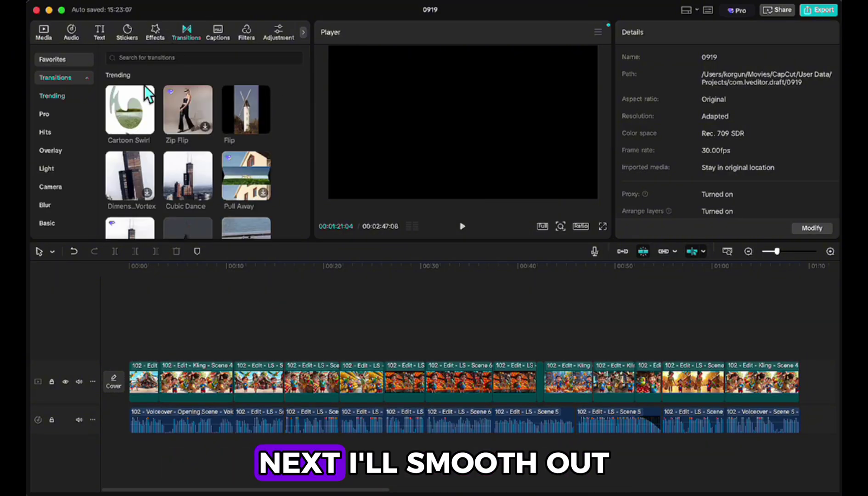
{"action": "left_click", "coordinate": [146, 126]}
{"action": "left_click", "coordinate": [234, 322]}
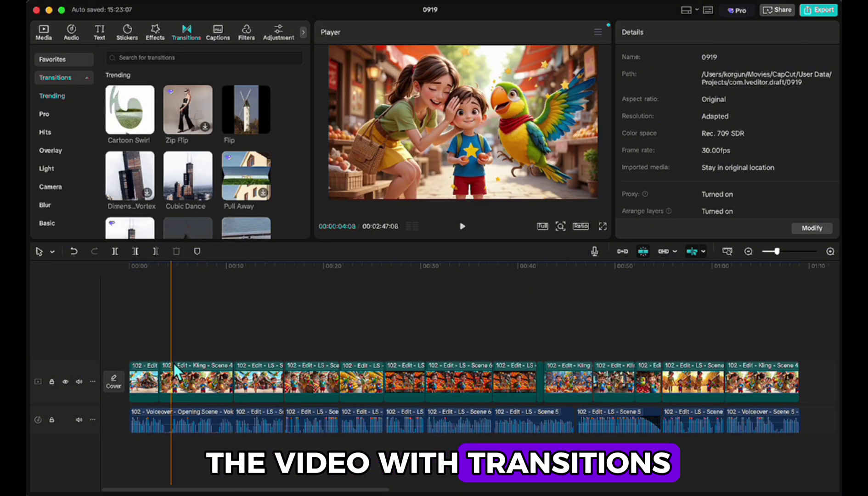
{"action": "left_click", "coordinate": [162, 58]}
{"action": "type", "text": "feae"}
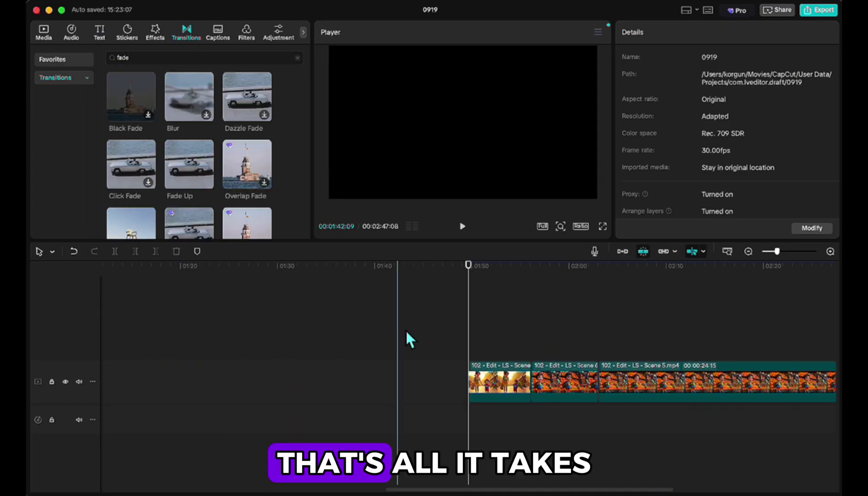
{"action": "scroll", "coordinate": [479, 340], "scroll_direction": "down", "scroll_amount": 3}
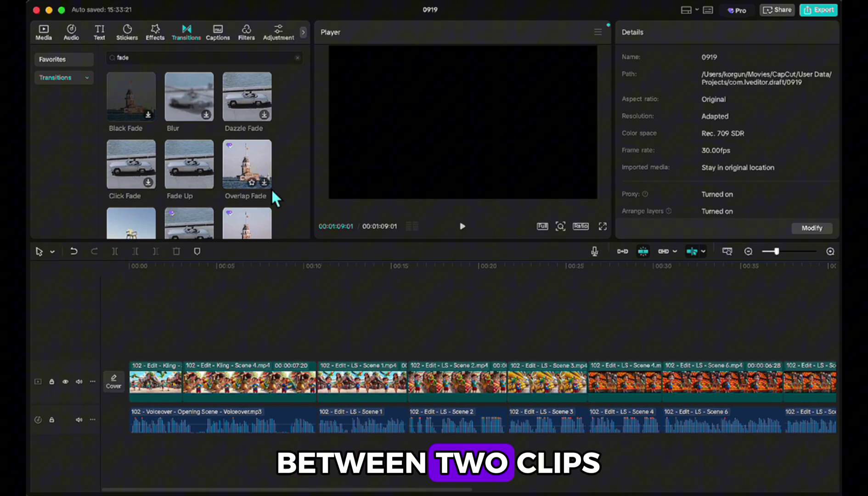
{"action": "left_click", "coordinate": [264, 183]}
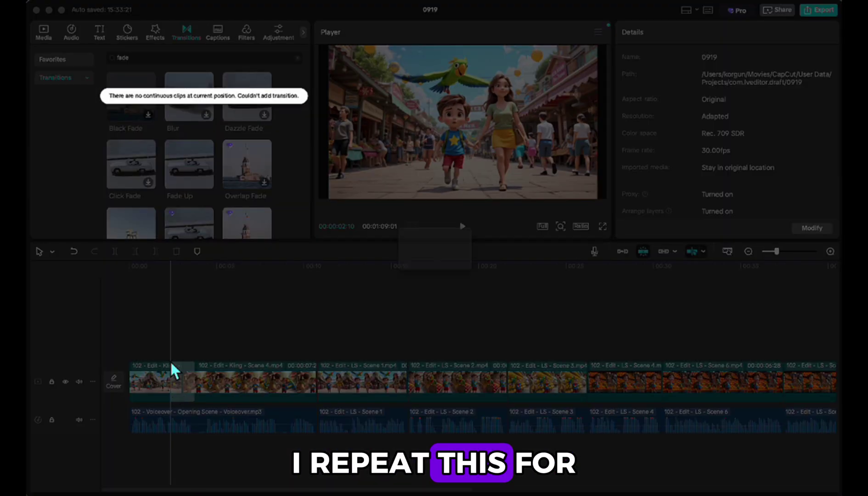
{"action": "left_click_drag", "start_coordinate": [171, 361], "coordinate": [182, 369]}
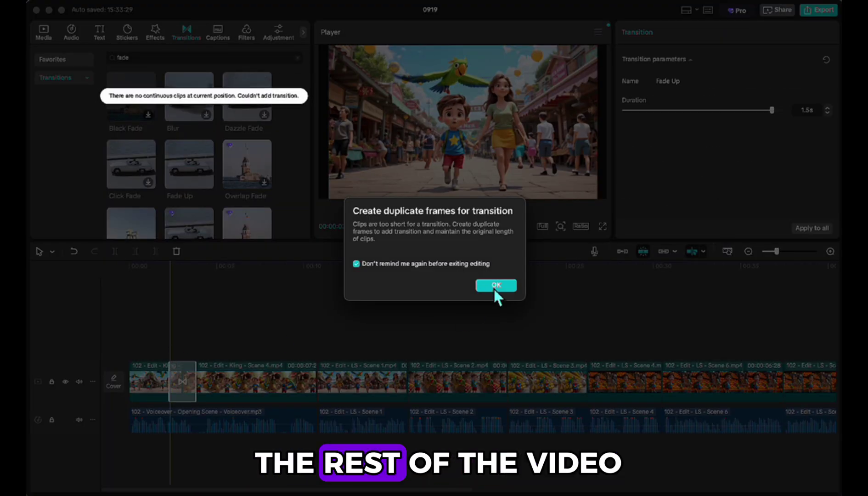
{"action": "left_click", "coordinate": [493, 287]}
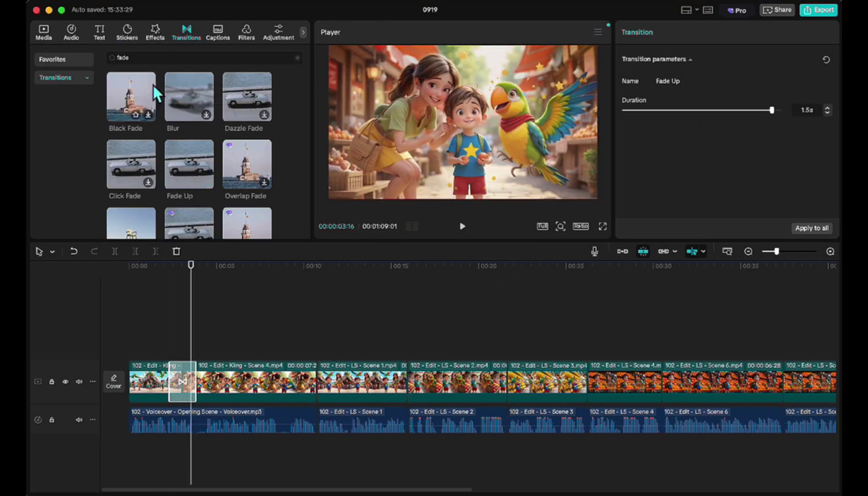
Step: Search 'fade in' and place the Pull in transition between Scene 1 and Scene 2
{"action": "left_click", "coordinate": [136, 58]}
{"action": "type", "text": "in"}
{"action": "key", "text": "Return"}
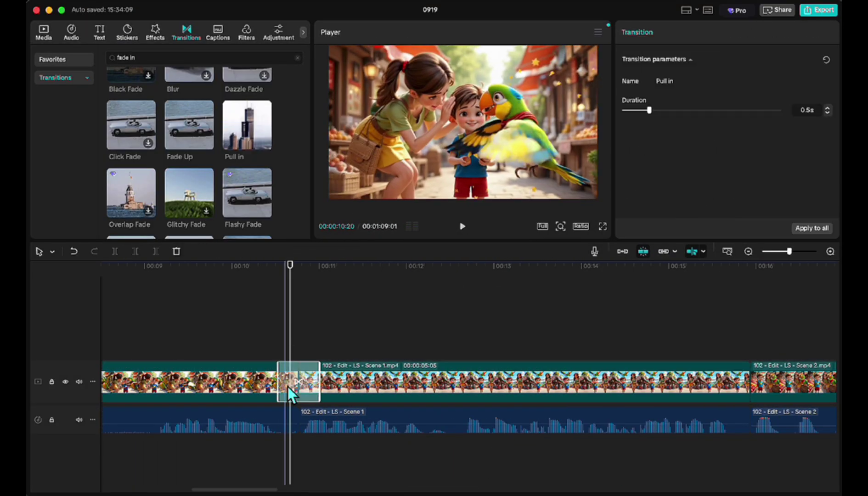
{"action": "scroll", "coordinate": [260, 354], "scroll_direction": "down", "scroll_amount": 3}
{"action": "left_click_drag", "start_coordinate": [247, 125], "coordinate": [380, 392]}
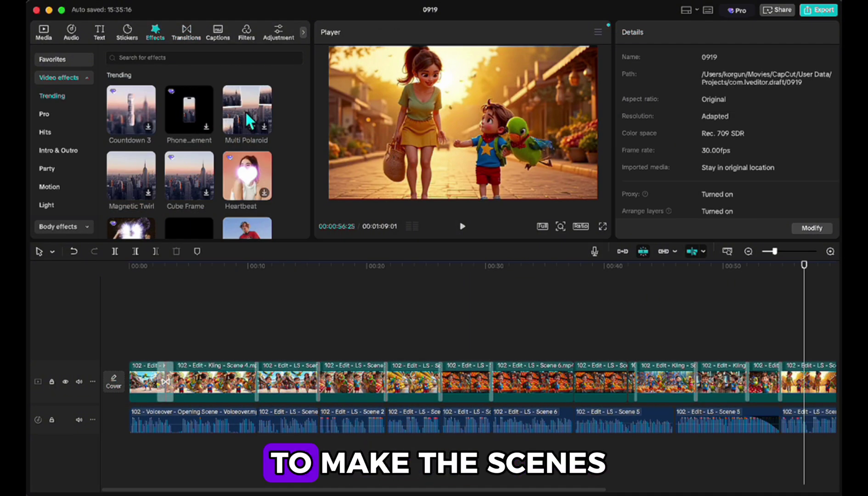
Step: Apply Multi Polaroid to a Scene 5 clip, preview it, and lower its speed from 33 to 11
{"action": "left_click_drag", "start_coordinate": [246, 112], "coordinate": [596, 383]}
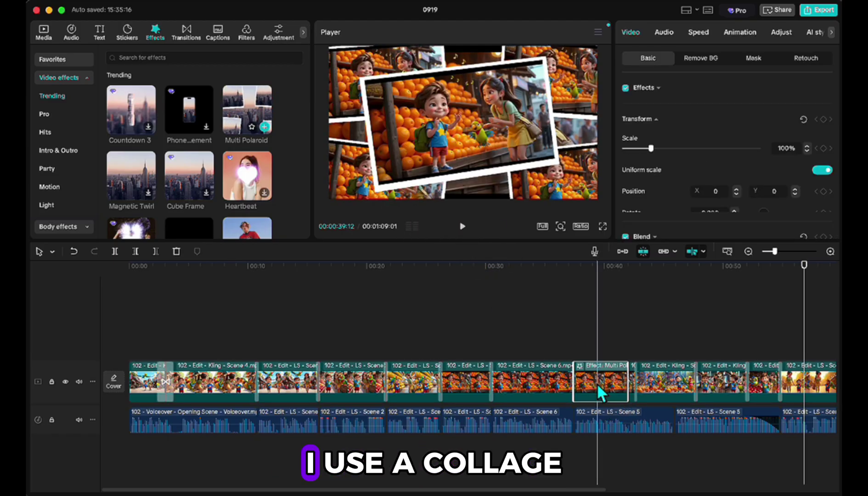
{"action": "key", "text": "space"}
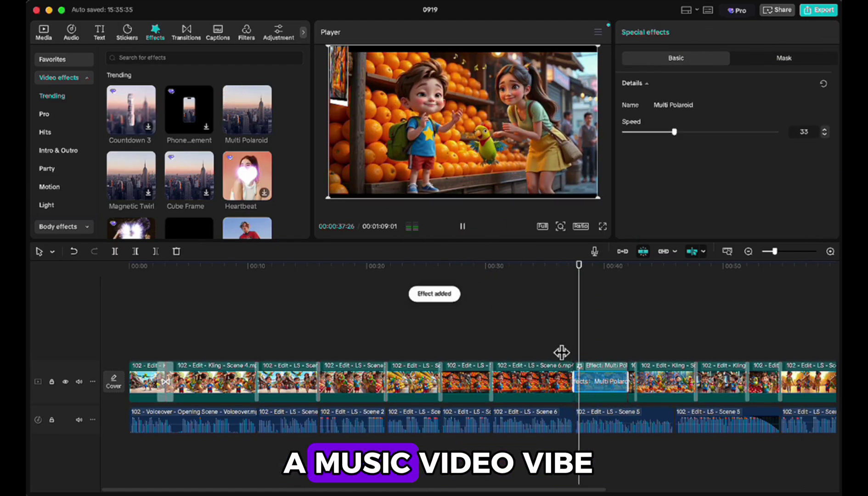
{"action": "key", "text": "space"}
{"action": "scroll", "coordinate": [611, 382], "scroll_direction": "up", "scroll_amount": 2}
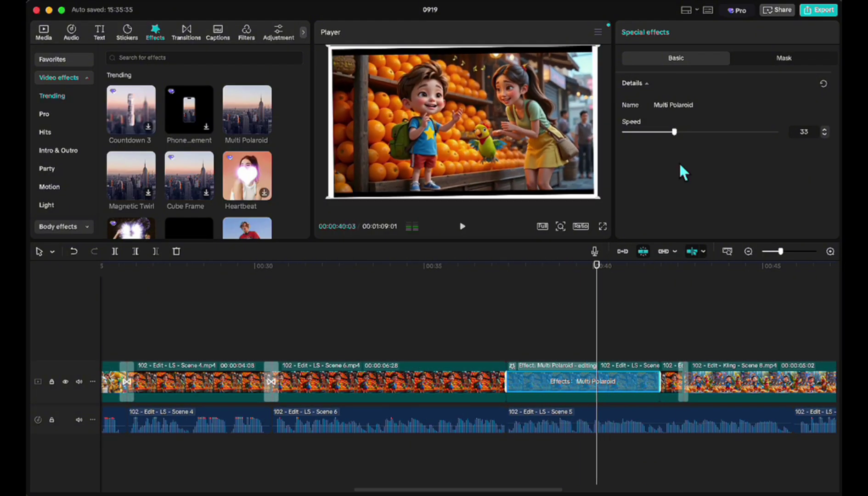
{"action": "left_click_drag", "start_coordinate": [688, 132], "coordinate": [641, 132]}
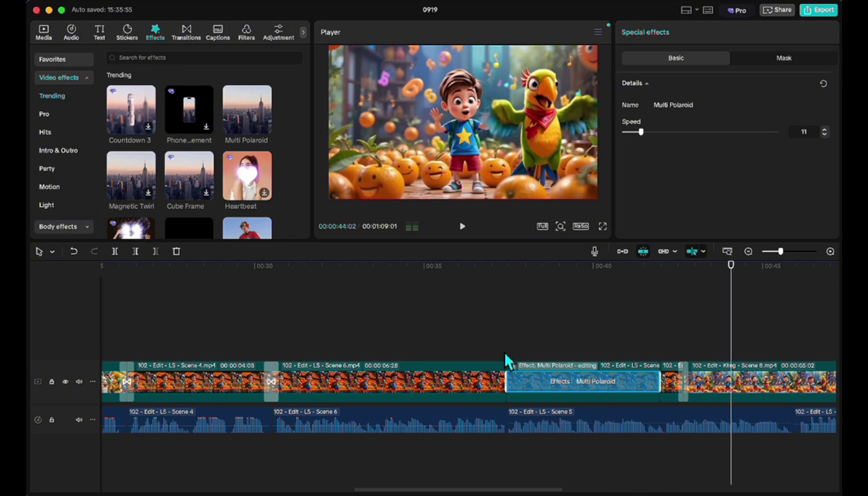
{"action": "scroll", "coordinate": [520, 343], "scroll_direction": "left", "scroll_amount": 10}
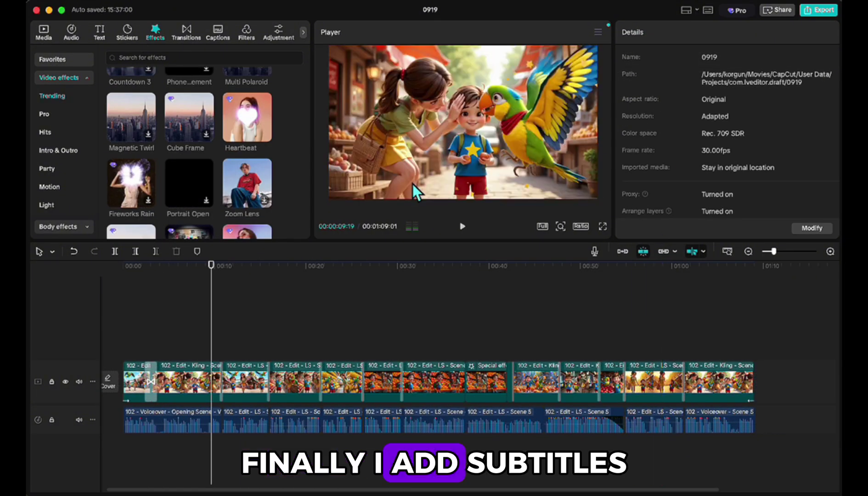
Step: Auto-generate English captions from the narration audio
{"action": "left_click", "coordinate": [99, 33]}
{"action": "left_click", "coordinate": [67, 133]}
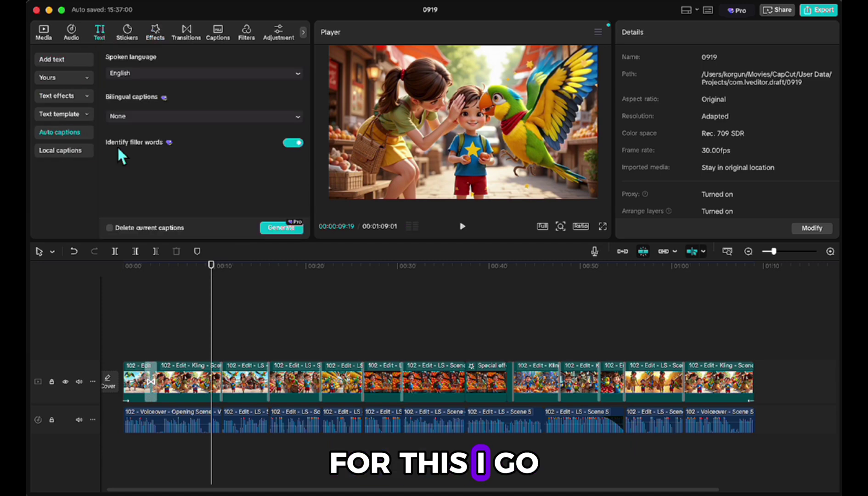
{"action": "left_click", "coordinate": [265, 227]}
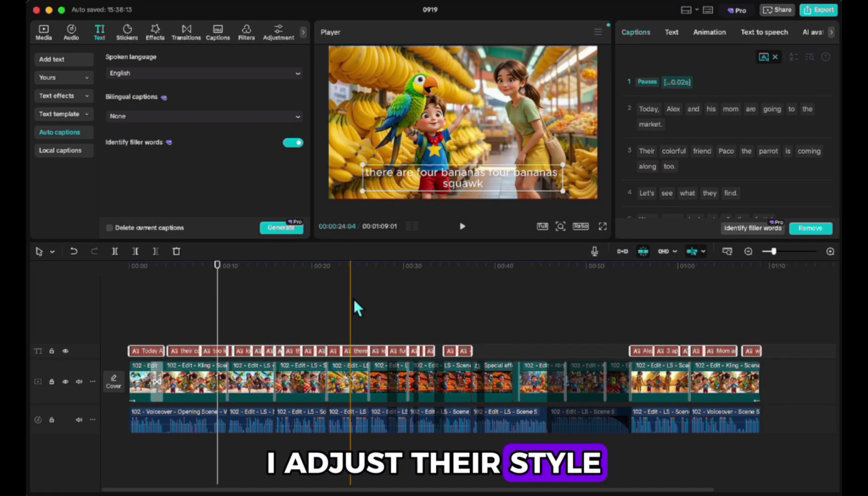
Step: Change all captions to the Monaz font
{"action": "left_click", "coordinate": [671, 35]}
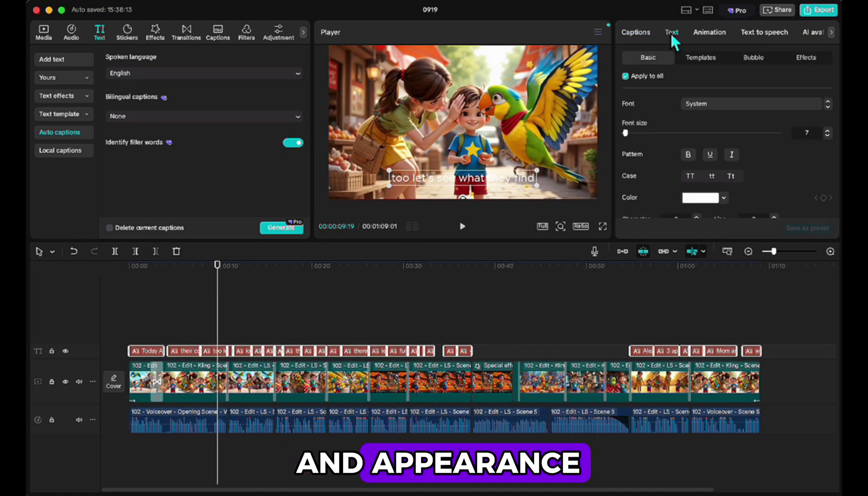
{"action": "left_click", "coordinate": [705, 106]}
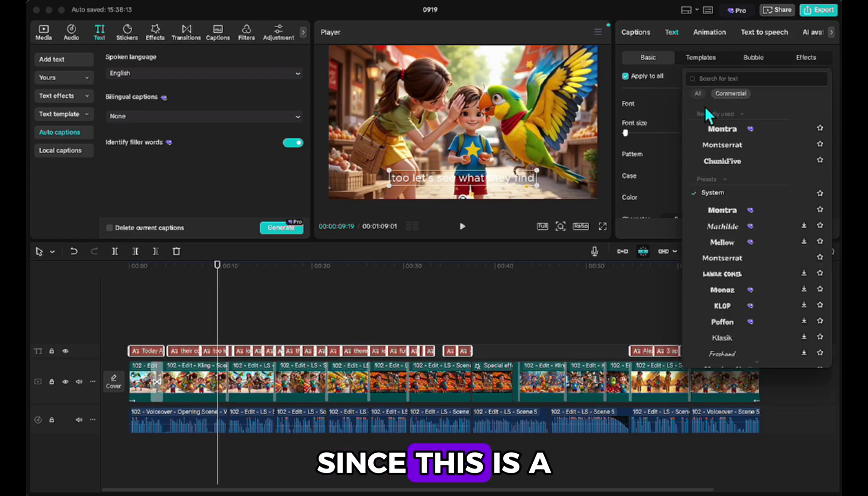
{"action": "left_click", "coordinate": [726, 289]}
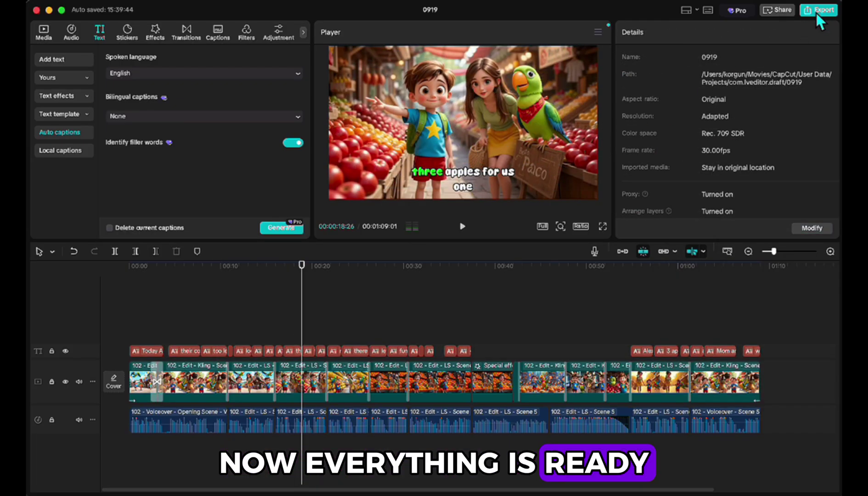
Step: Export the video as 'Alex Counts' in 4K, H.264 mov, 30fps
{"action": "left_click", "coordinate": [815, 11]}
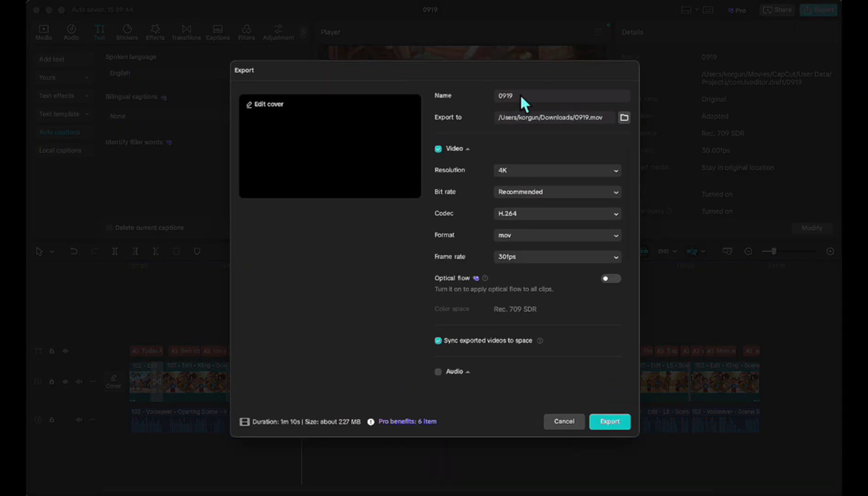
{"action": "key", "text": "super+a"}
{"action": "type", "text": "Alex"}
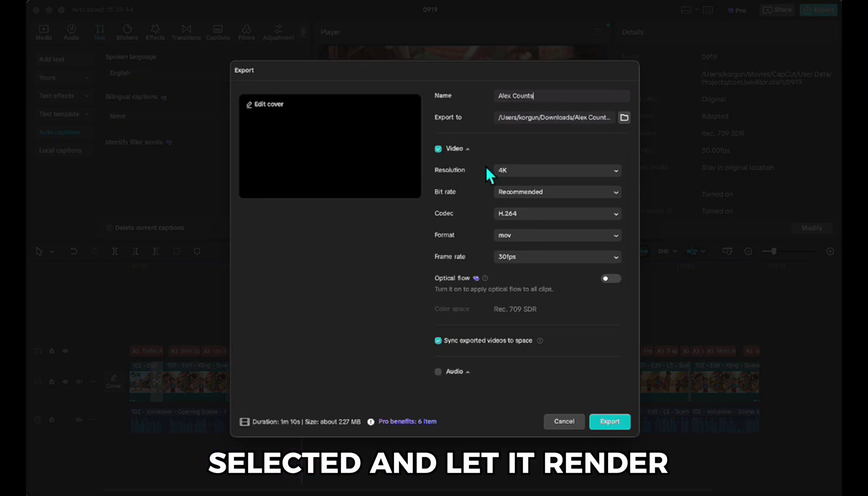
{"action": "left_click", "coordinate": [617, 417]}
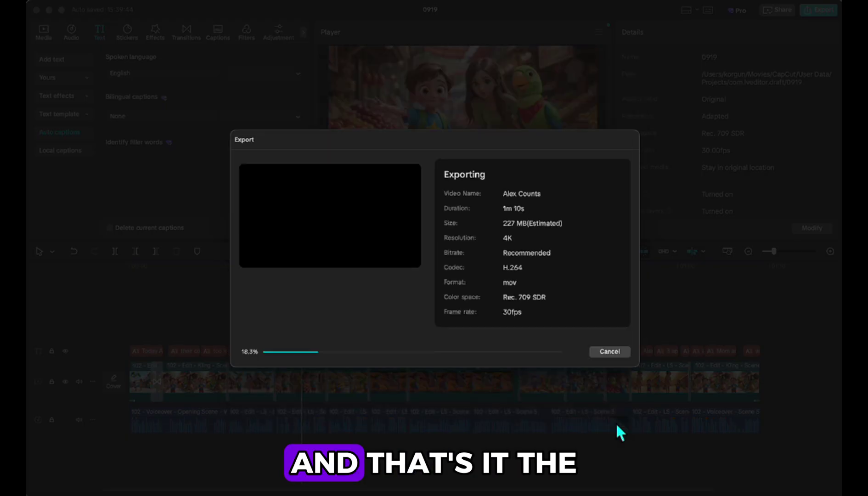